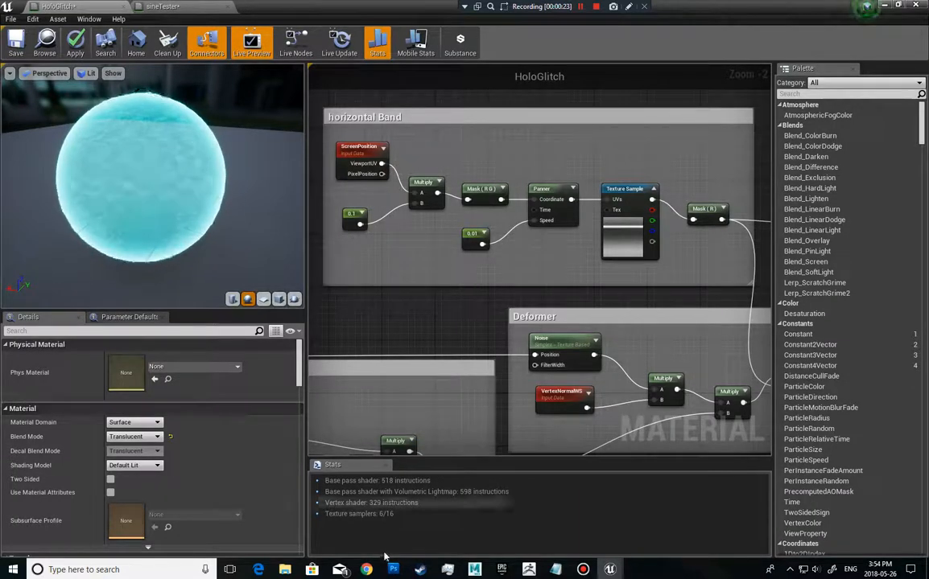
Switch to Photoshop and compare the glitch texture with Layer 2 and Layer 2 copy hidden and shown
key("alt+Tab")
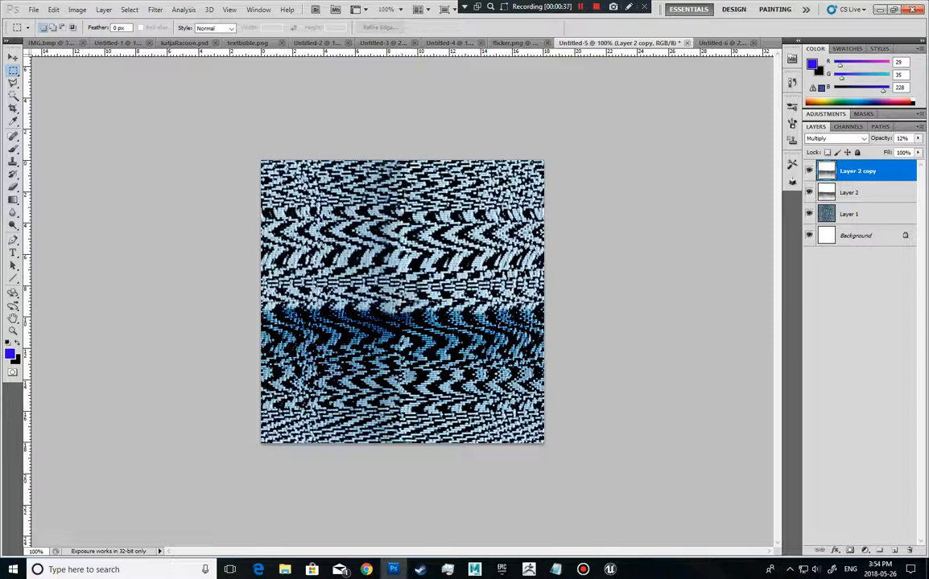
left_click_drag(809, 171, 809, 193)
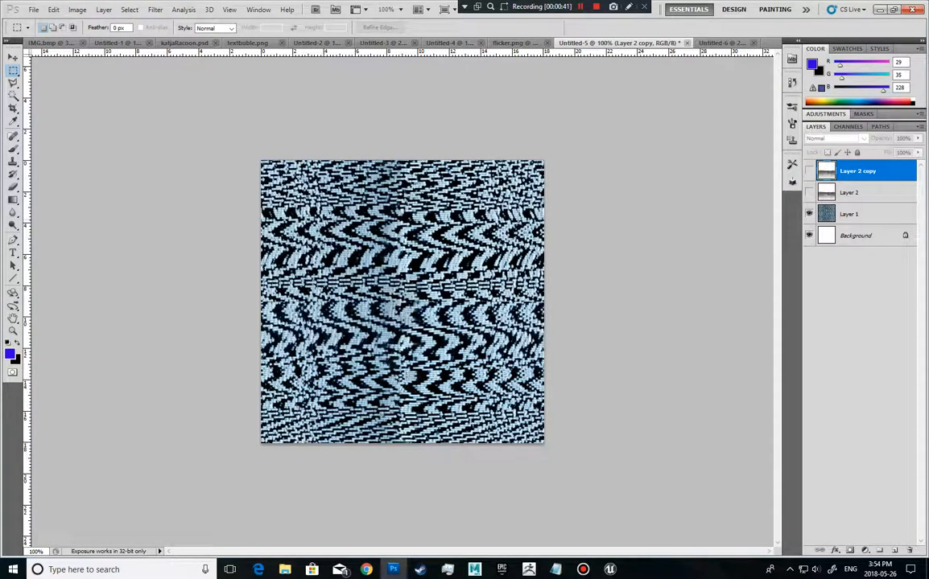
left_click(808, 193)
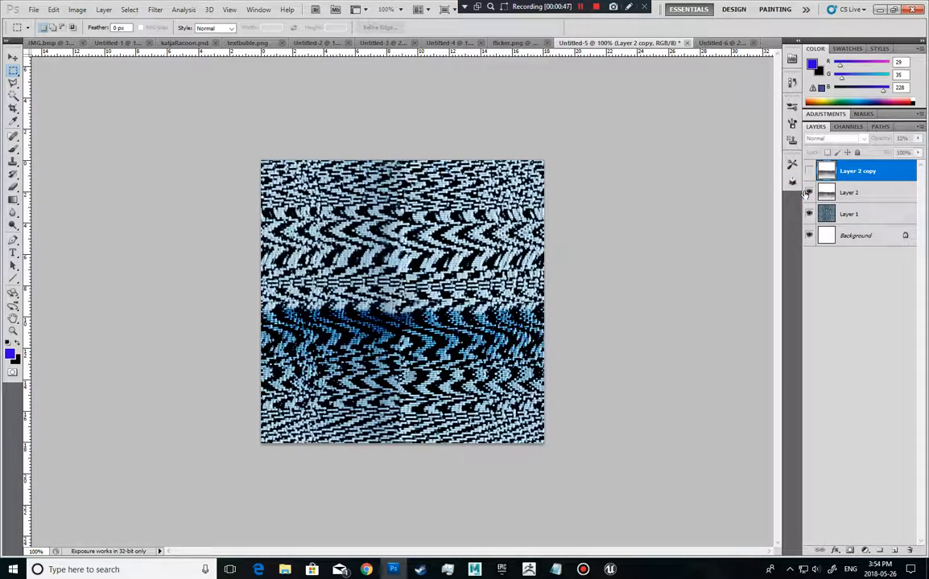
left_click(868, 191)
left_click(808, 170)
left_click(857, 171)
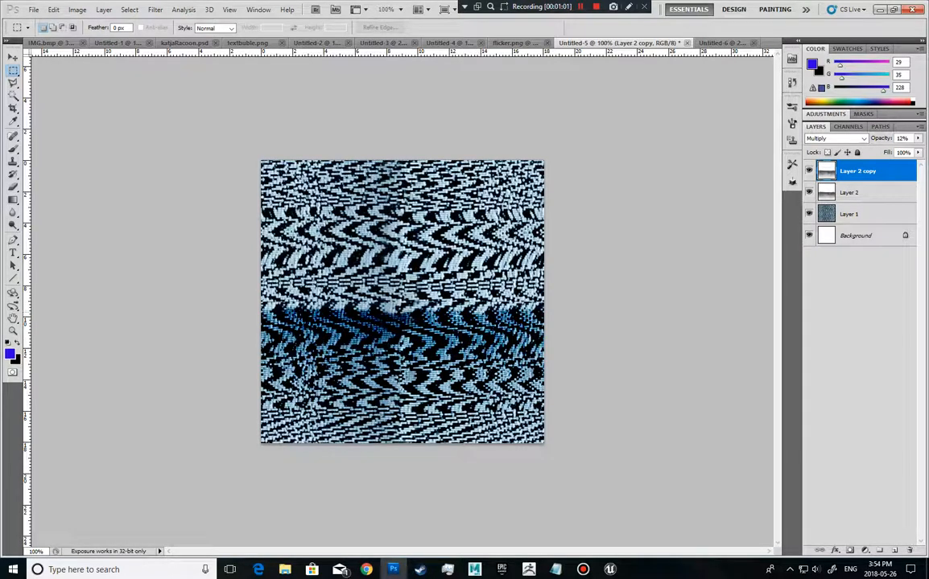
View the flicker.png texture, and switch back to the HoloGlitch material in Unreal Editor
left_click(508, 44)
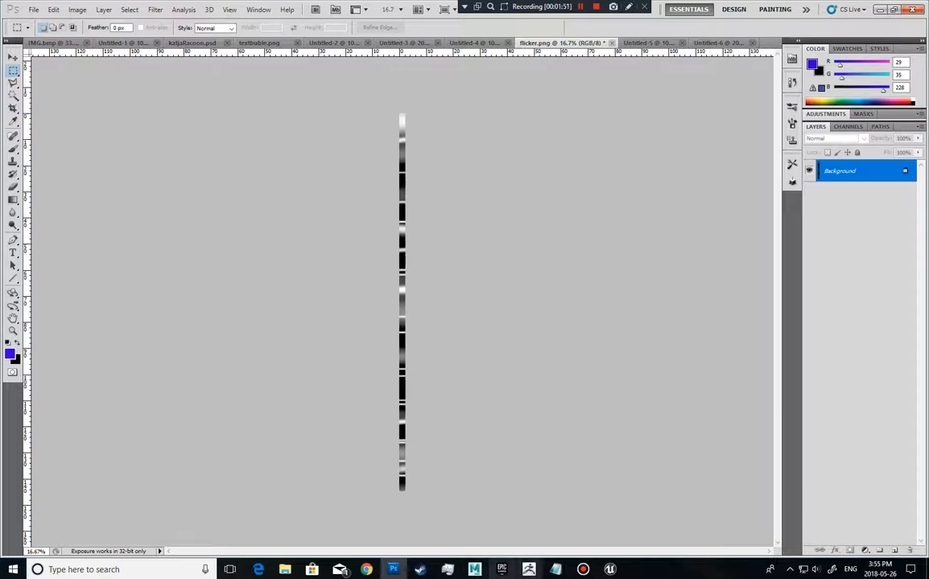
mouse_move(609, 570)
left_click(671, 495)
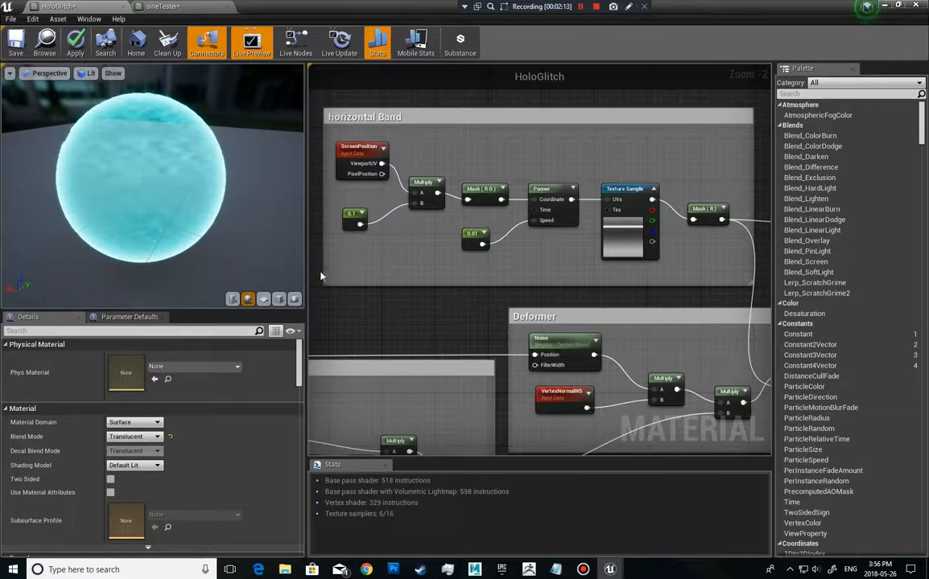
Inspect the constant feeding the Multiply and the constant feeding the Panner's Speed in the horizontal Band group
right_click_drag(401, 252, 398, 255)
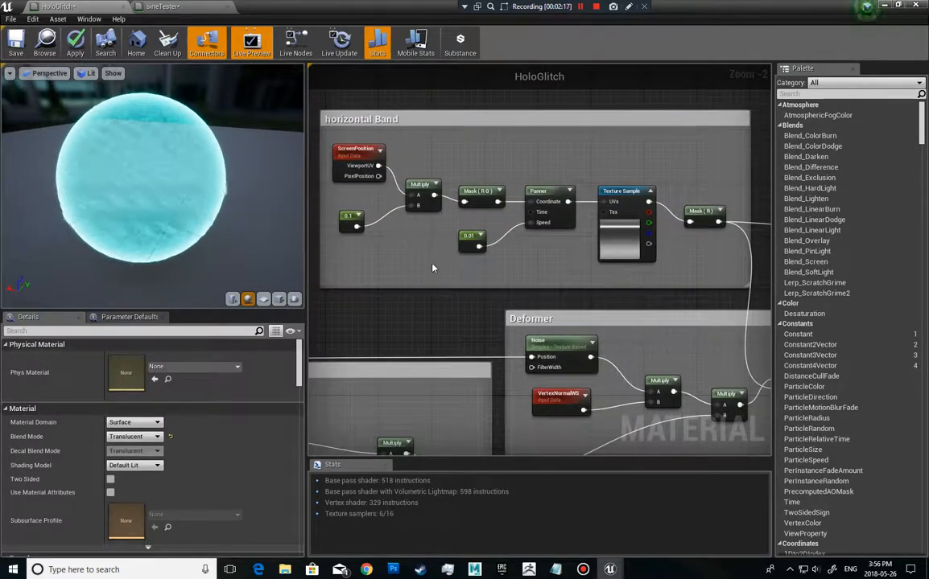
left_click(346, 216)
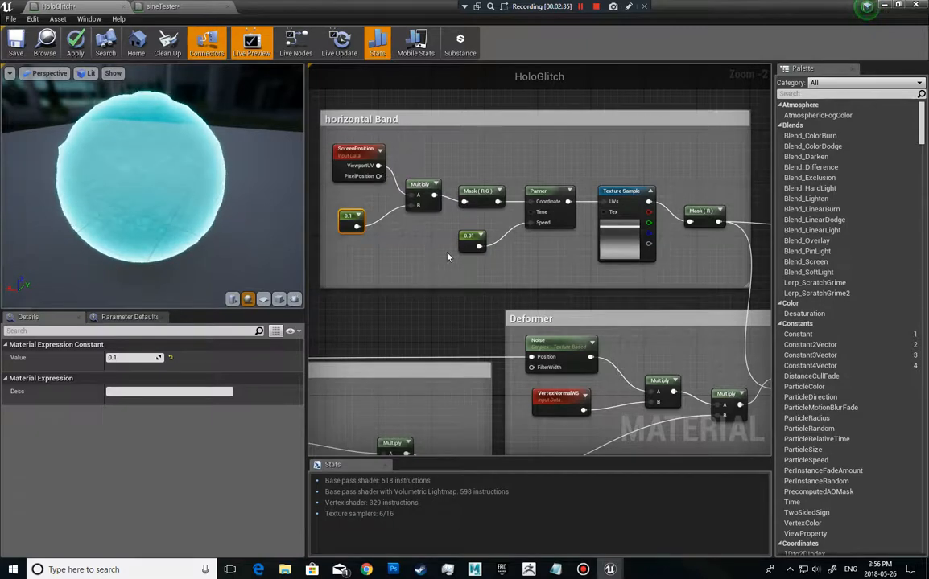
left_click(465, 236)
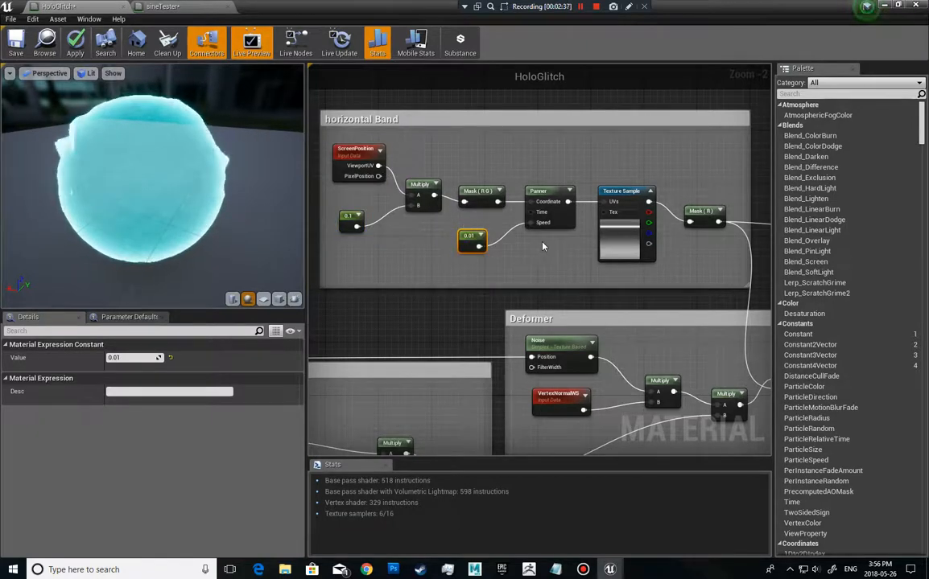
Add a Constant2Vector node to the horizontal Band group and place it below the Multiply node
left_click(470, 270)
left_click_drag(485, 285, 488, 274)
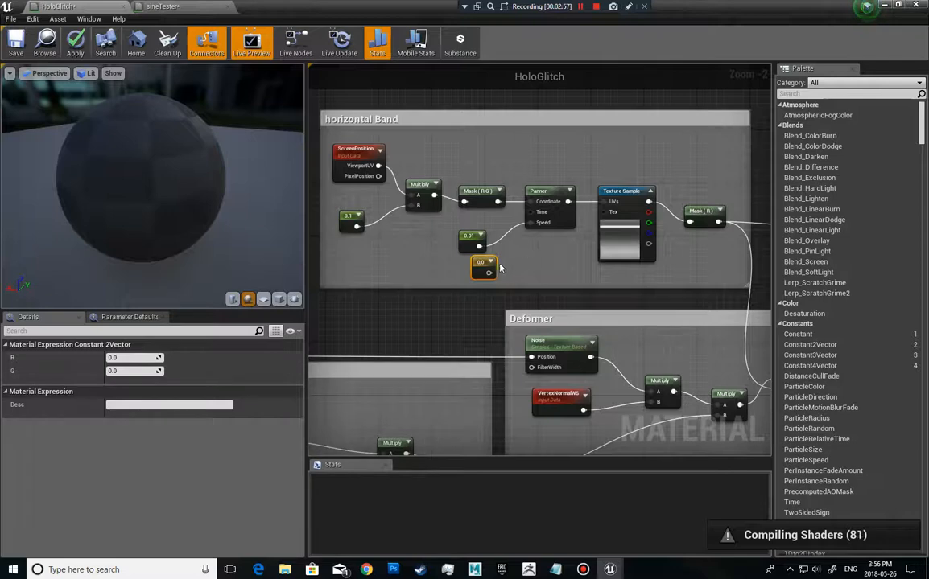
left_click_drag(478, 265, 403, 258)
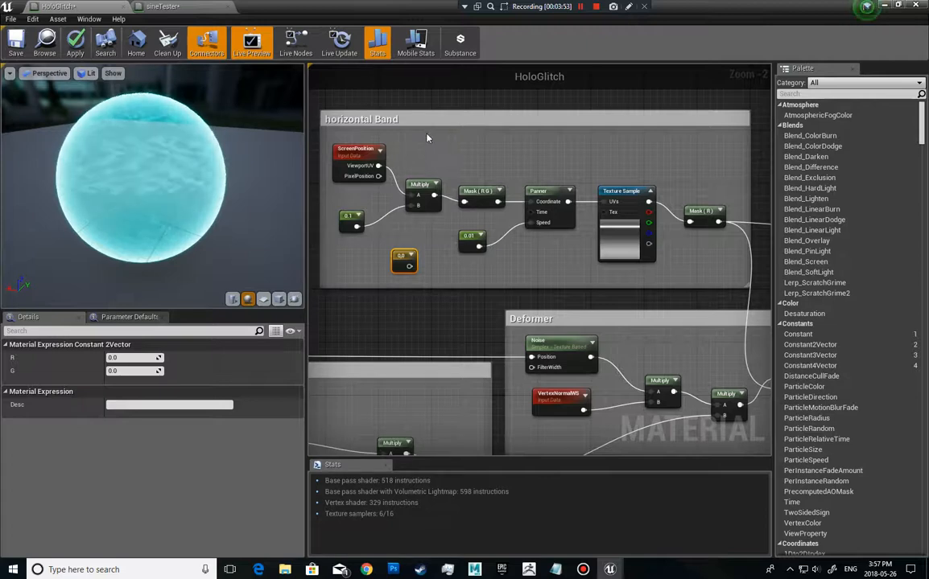
Inspect the channels of the Mask (R G) node and look up ComponentMask in the node list without adding it
left_click(471, 190)
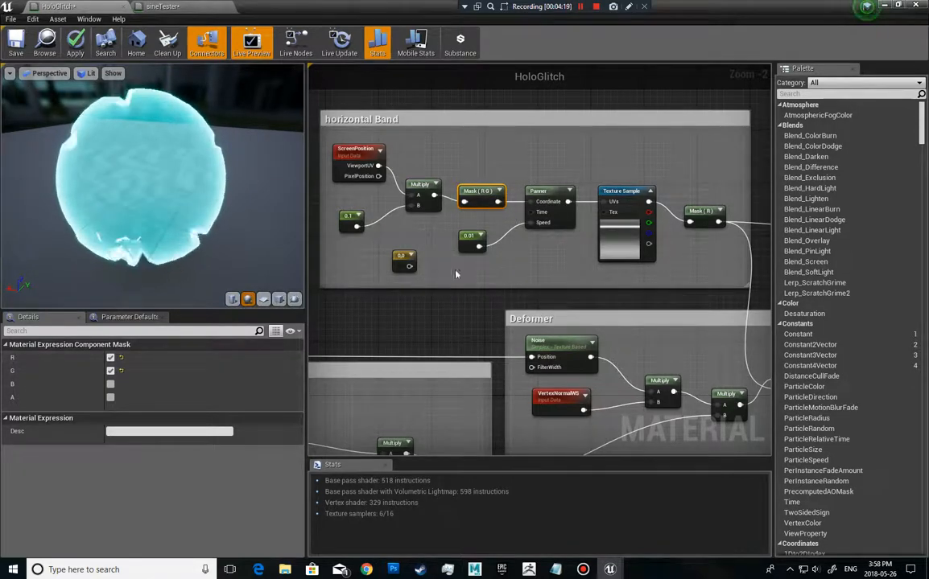
right_click(520, 155)
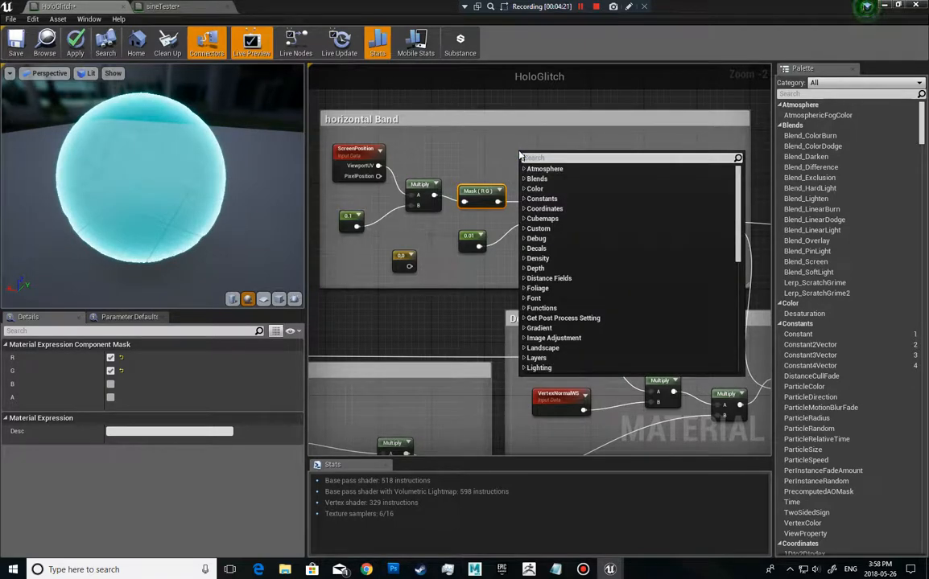
type("compo")
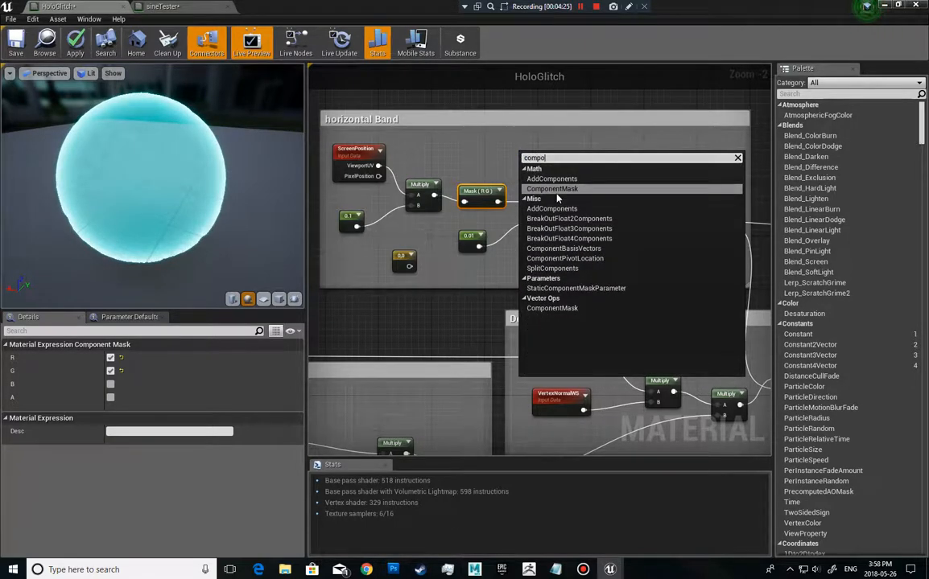
left_click(411, 132)
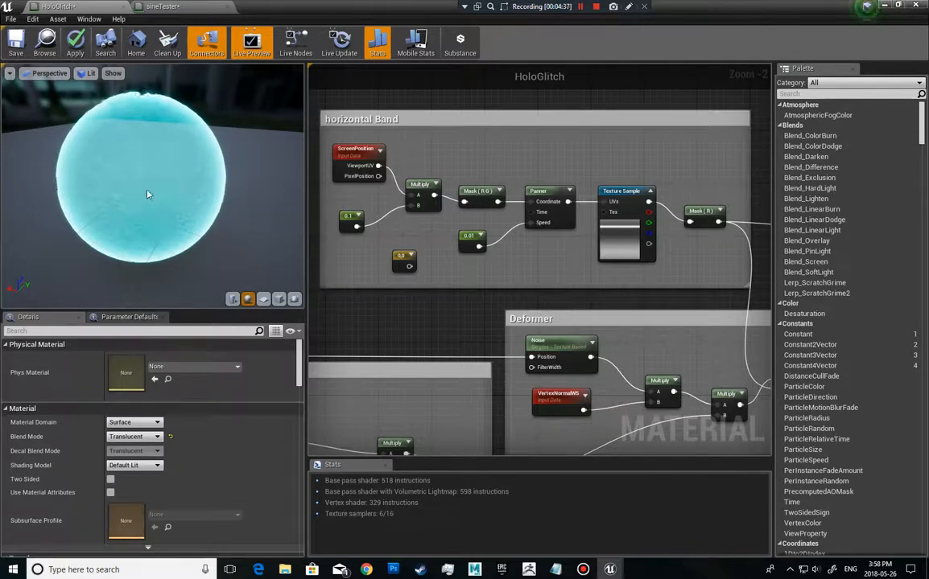
Inspect the constant scaling ScreenPosition and the Mask node after the Texture Sample in the horizontal Band group
left_click(347, 218)
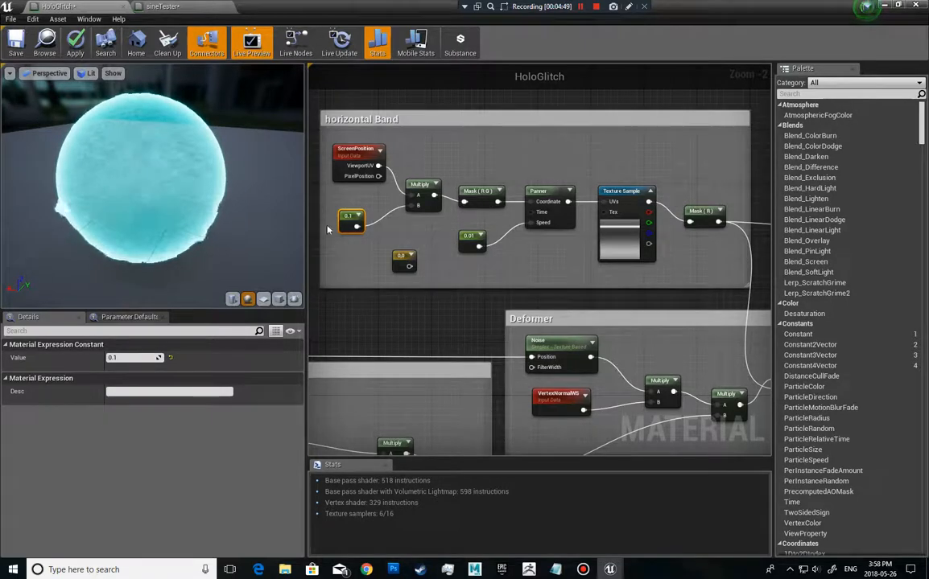
right_click_drag(657, 158, 520, 152)
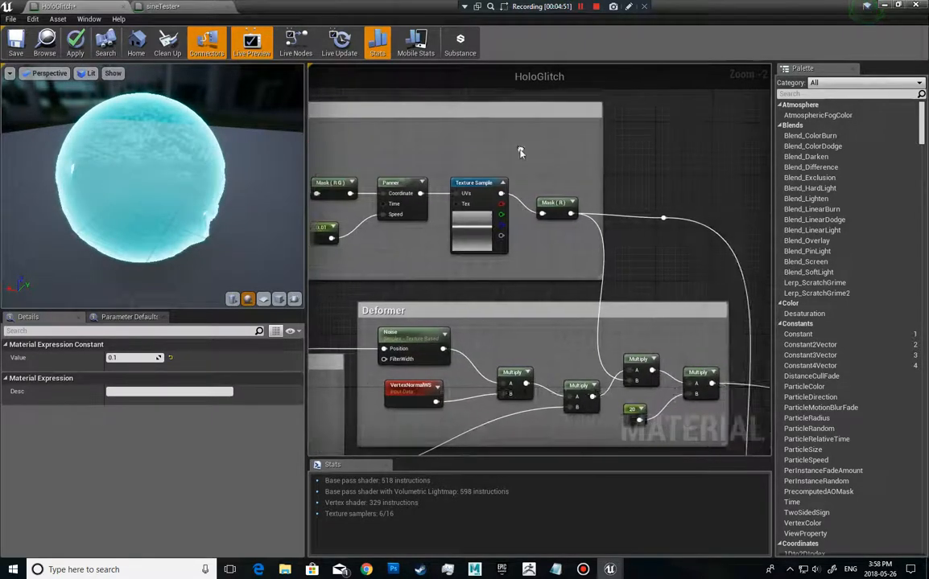
left_click(556, 206)
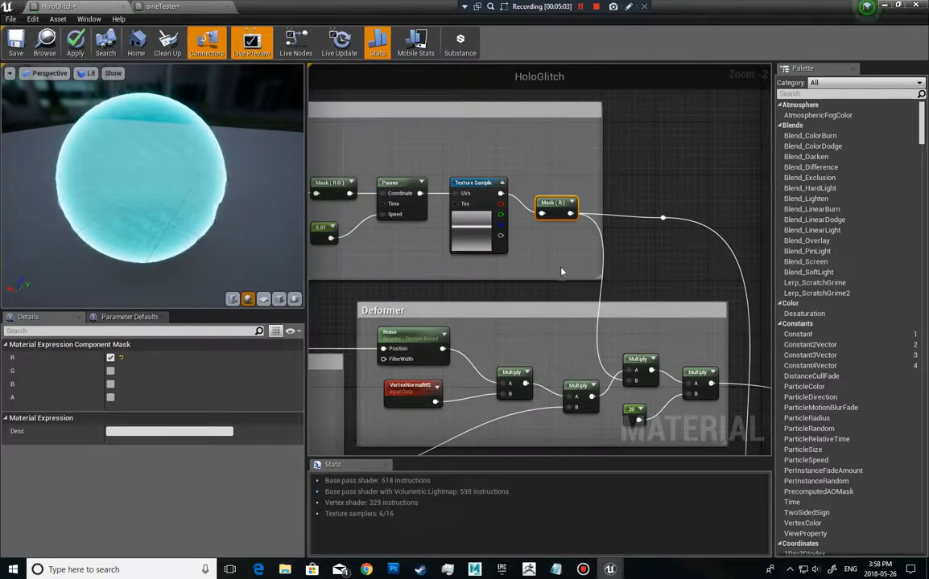
Trace the horizontal Band mask's output past the Deformer group to the Lerp after the glitch texture, and inspect that Lerp's constants
right_click_drag(555, 271, 568, 230)
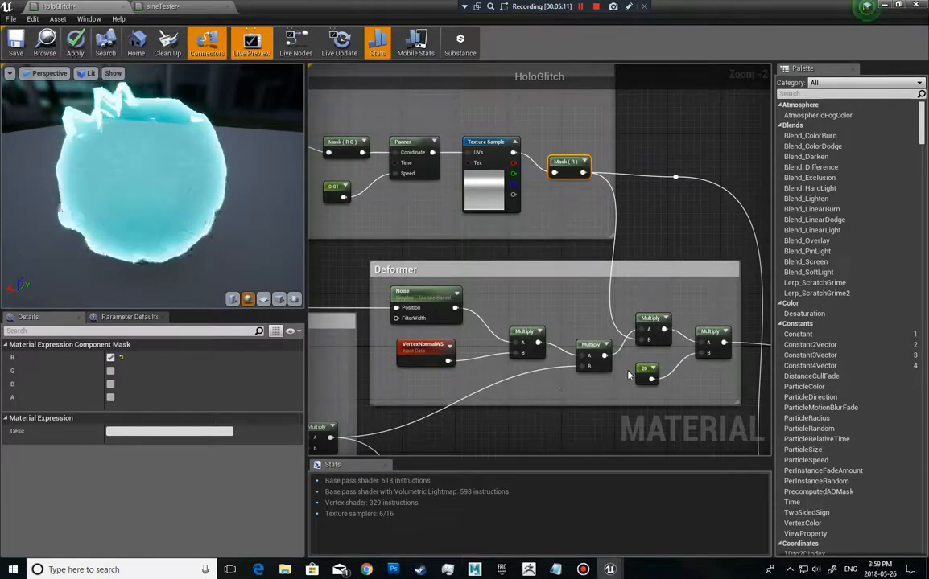
right_click_drag(676, 256, 590, 250)
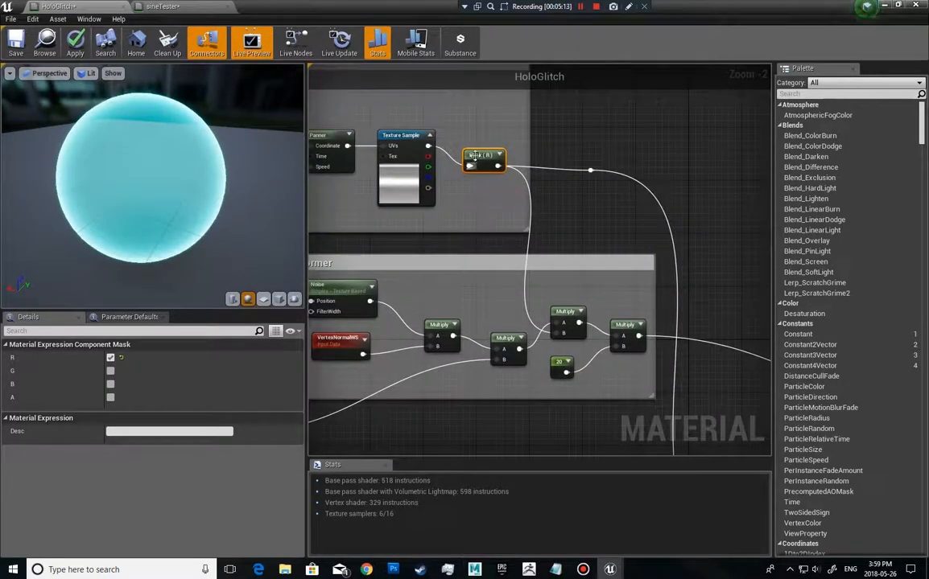
right_click_drag(697, 454, 835, 167)
right_click_drag(461, 171, 753, 166)
right_click_drag(554, 271, 279, 260)
right_click_drag(624, 212, 416, 202)
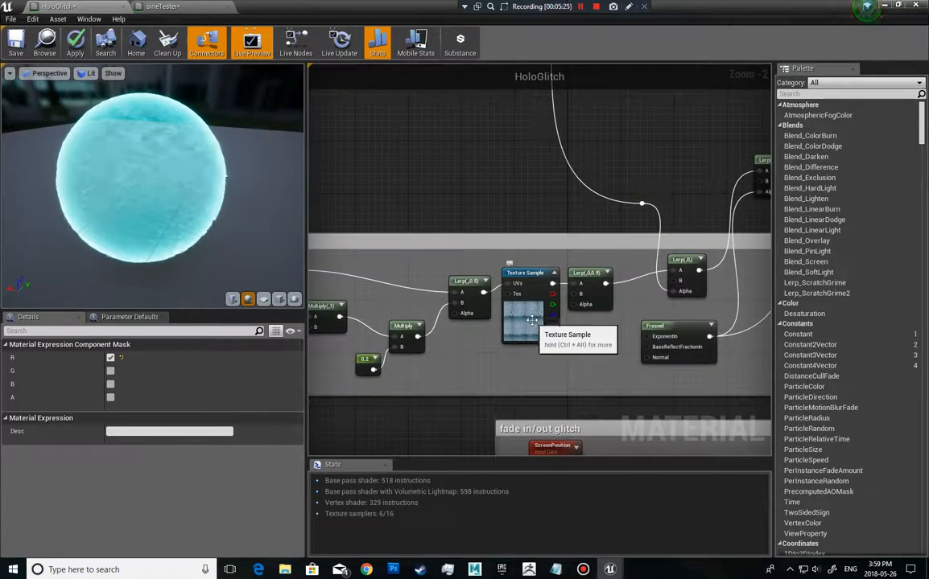
right_click_drag(620, 322, 568, 332)
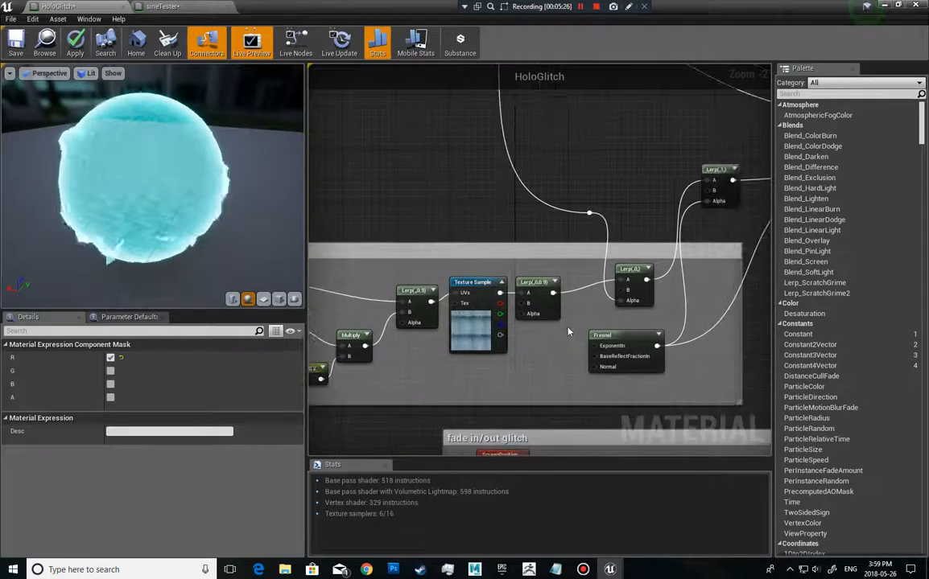
left_click(628, 278)
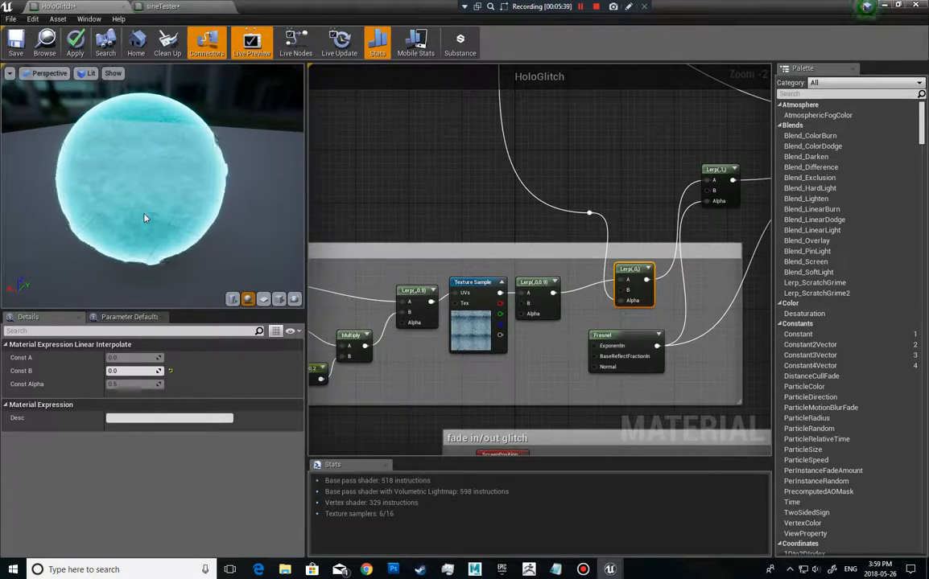
Examine the graph from the final Lerp nodes back through the horizontal Band group to the start of the Flicker group
right_click_drag(615, 214, 464, 219)
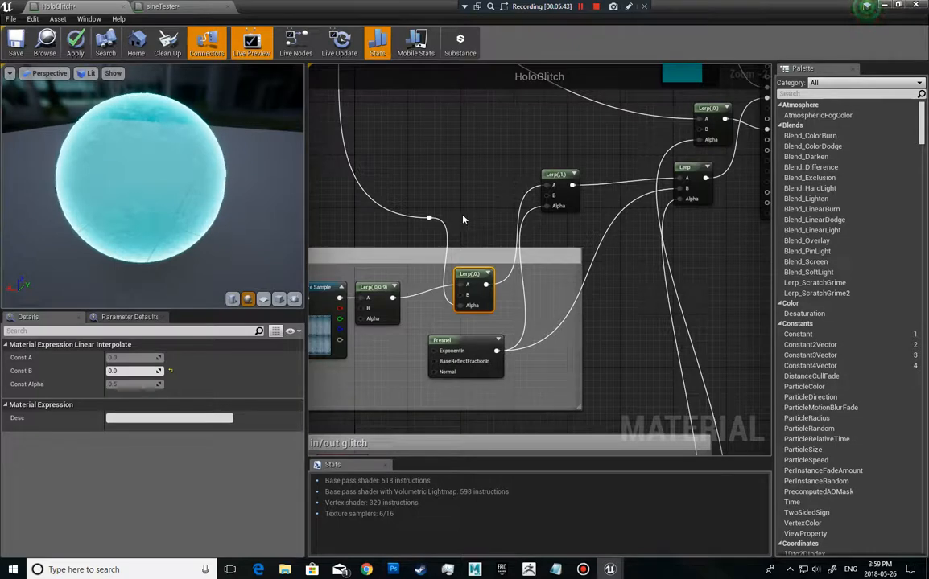
right_click_drag(464, 219, 645, 402)
right_click_drag(586, 134, 652, 307)
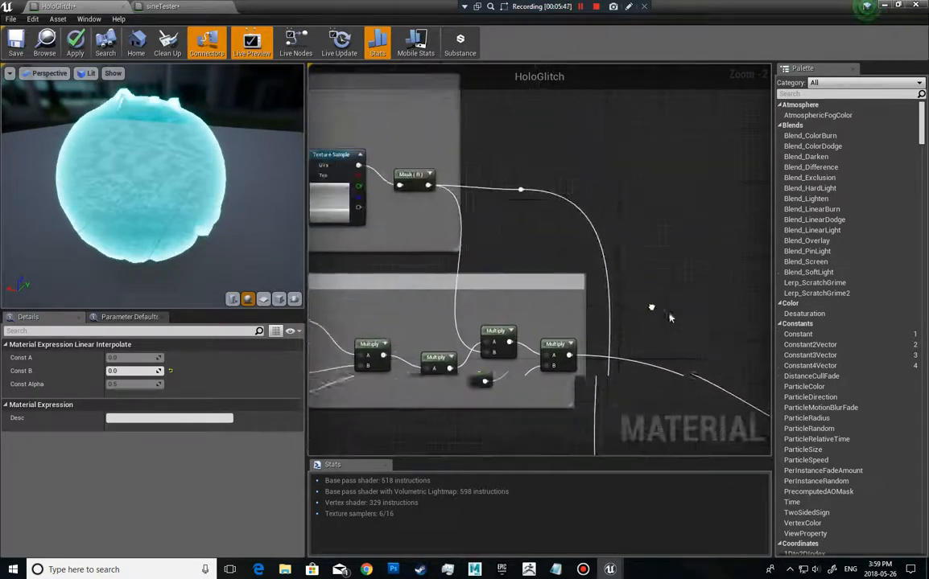
right_click_drag(361, 266, 491, 287)
right_click_drag(384, 261, 472, 278)
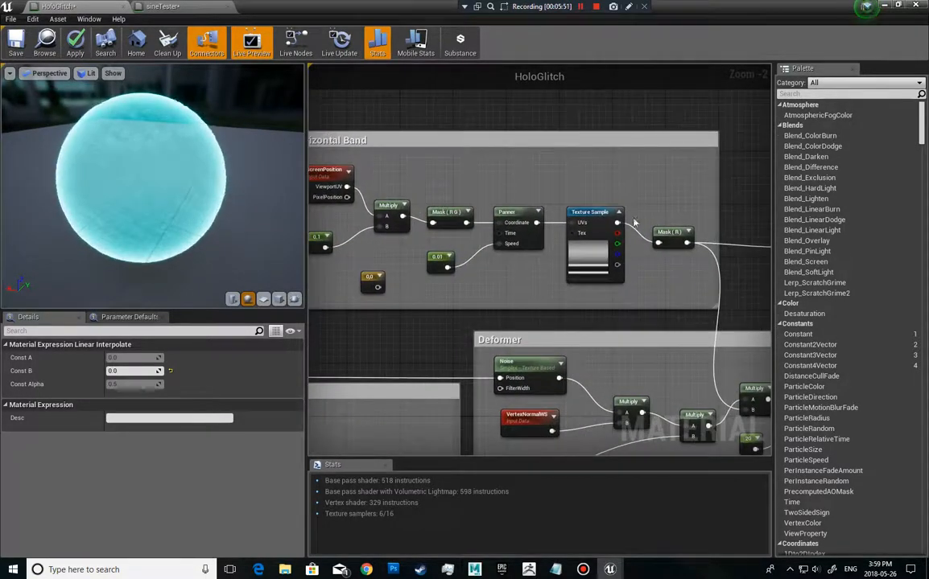
right_click_drag(418, 321, 688, 182)
right_click_drag(423, 206, 652, 145)
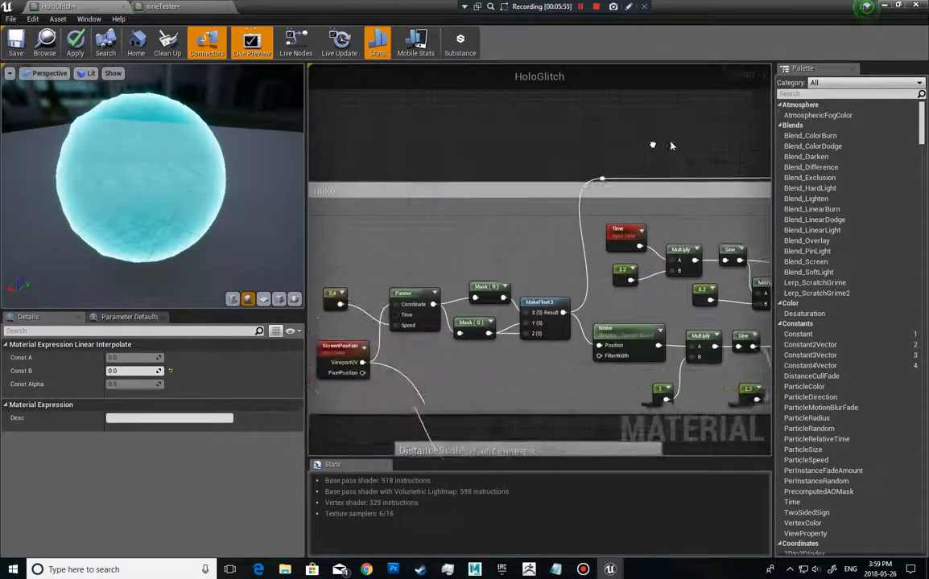
right_click_drag(410, 135, 472, 114)
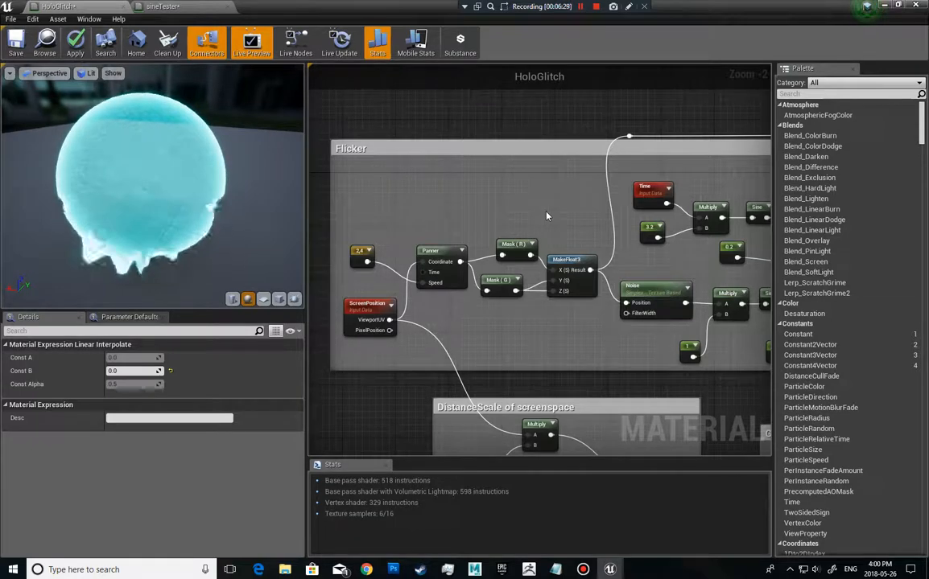
right_click_drag(475, 201, 462, 189)
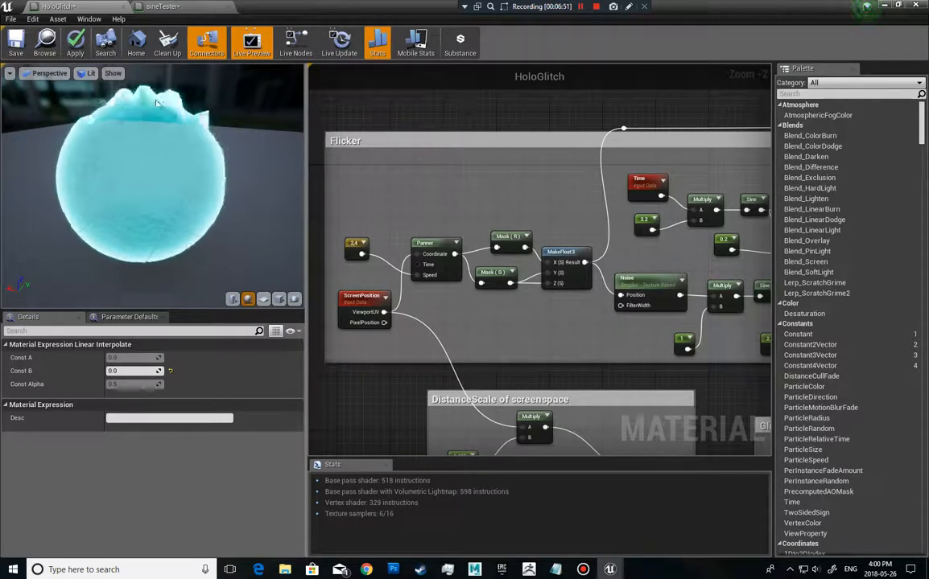
Inspect the settings of the Noise node in the Flicker group
left_click(647, 280)
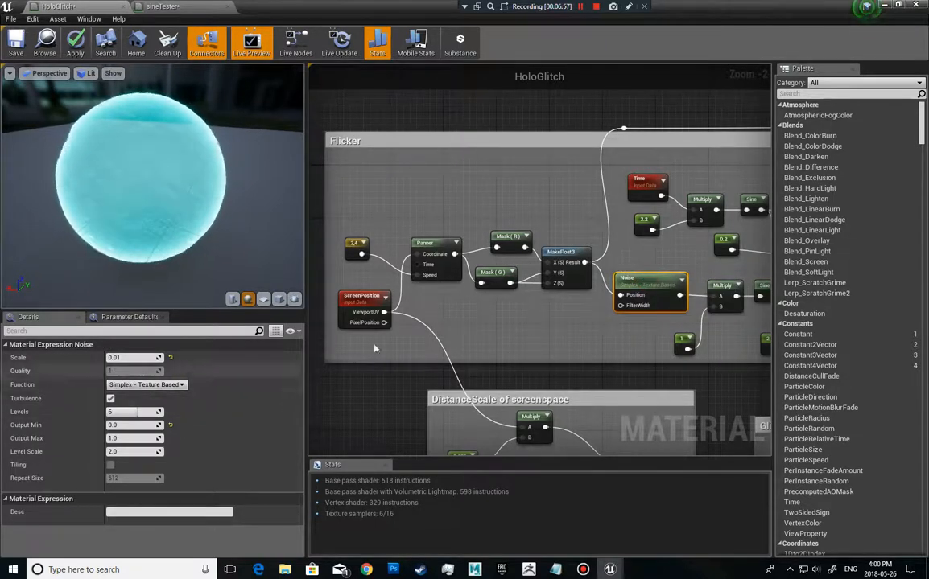
left_click(522, 336)
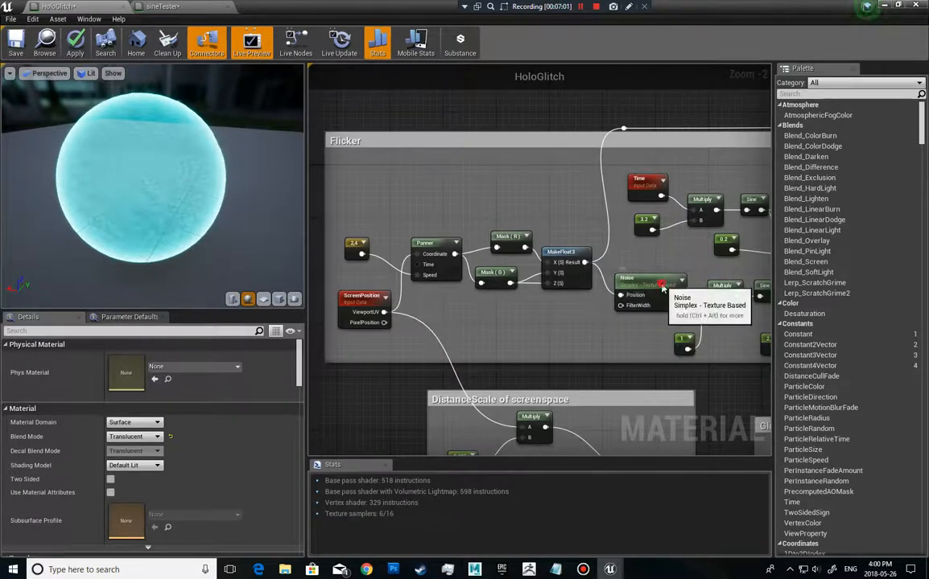
left_click(632, 288)
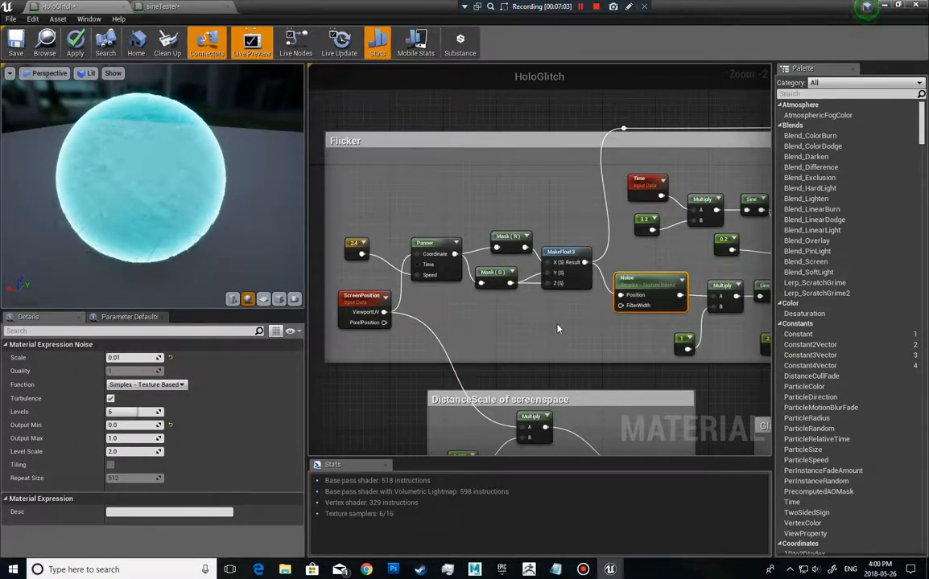
Inspect the settings of the Deformer group's Noise node, and return to the Noise and Sine chain in the Flicker group
right_click_drag(550, 327, 316, 320)
right_click_drag(665, 330, 448, 388)
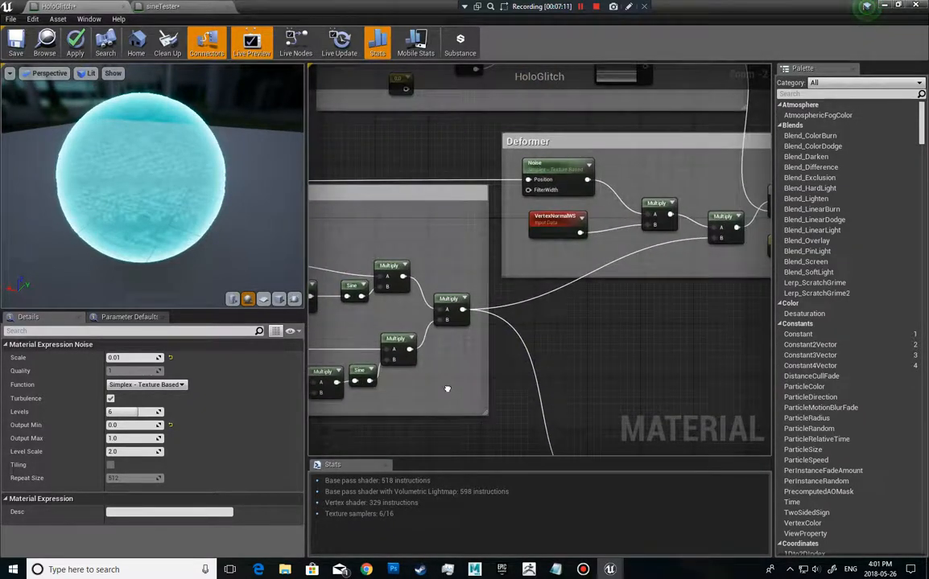
left_click(561, 167)
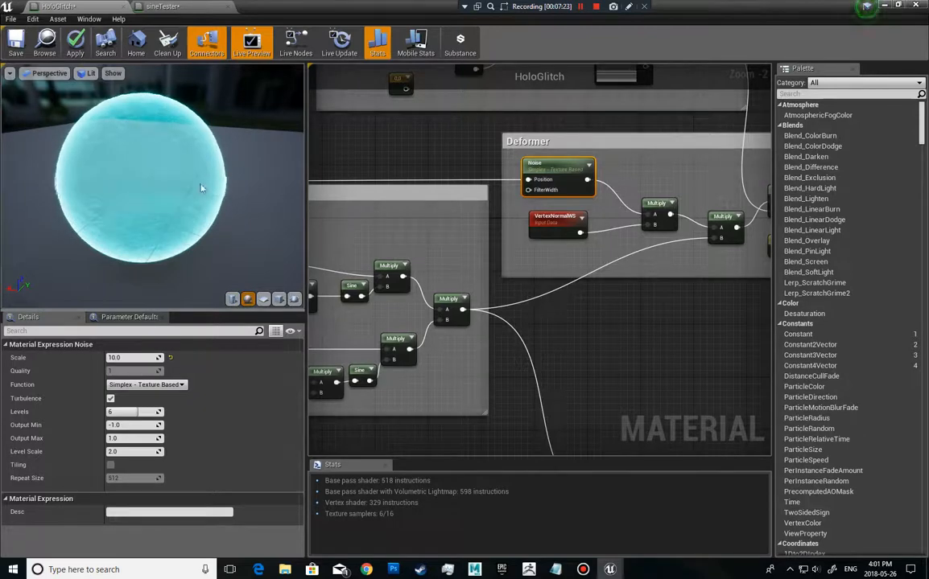
right_click_drag(337, 122, 524, 153)
right_click_drag(481, 213, 426, 168)
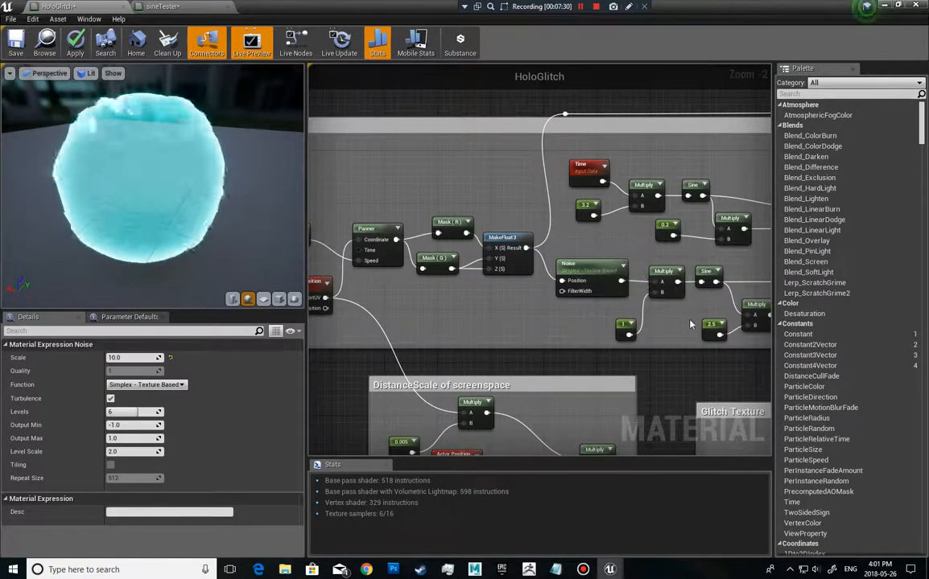
Inspect the Flicker group's Noise node settings and the Panner, mask and MakeFloat3 nodes that feed its position
right_click_drag(690, 325, 601, 324)
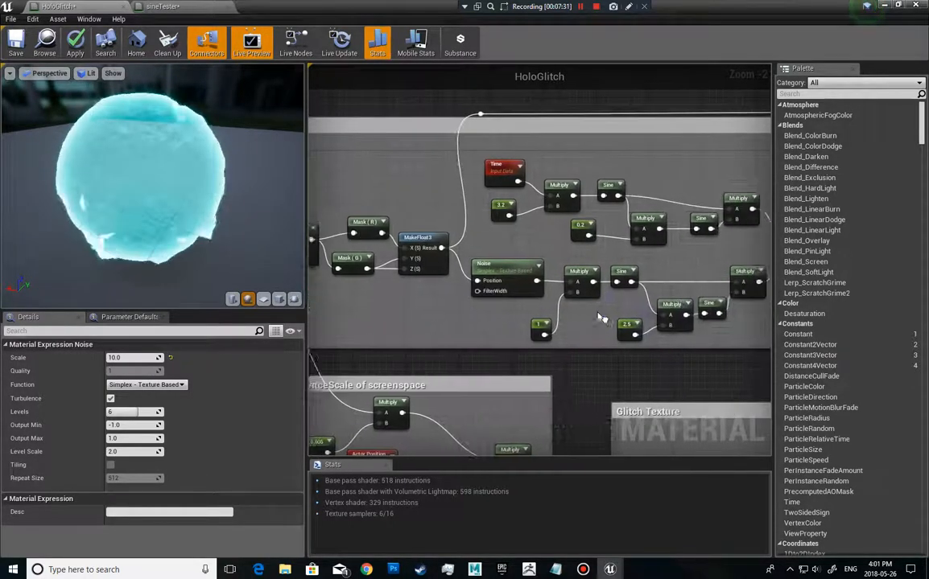
left_click(479, 272)
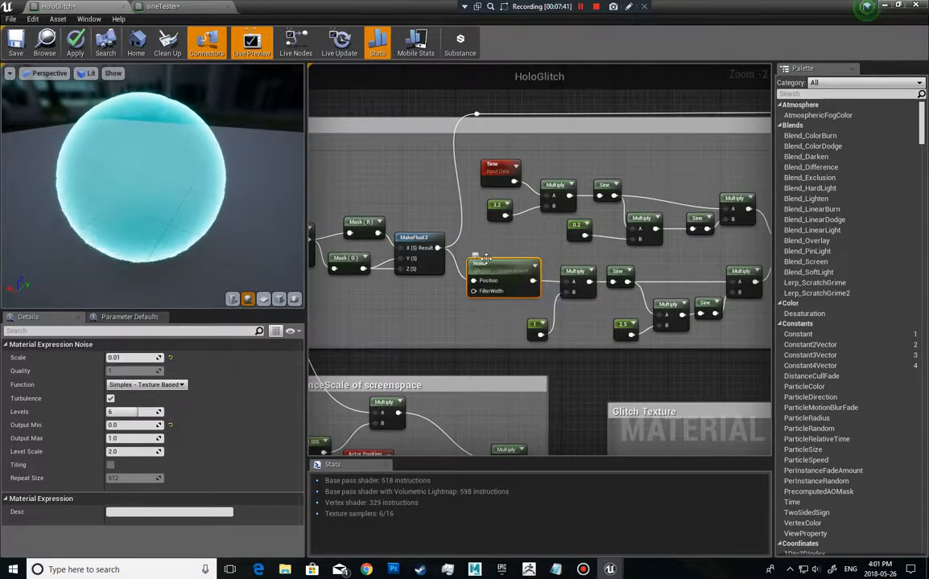
right_click_drag(396, 191, 553, 193)
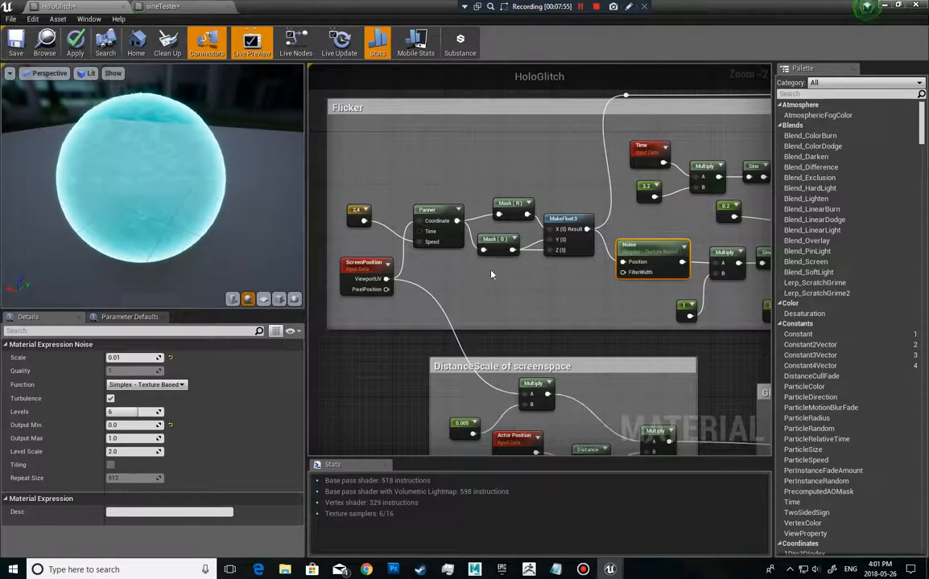
Move the Flicker group's Mask (R) node into line above Mask (G), and inspect both masks and the MakeFloat3 node
right_click_drag(489, 153, 442, 139)
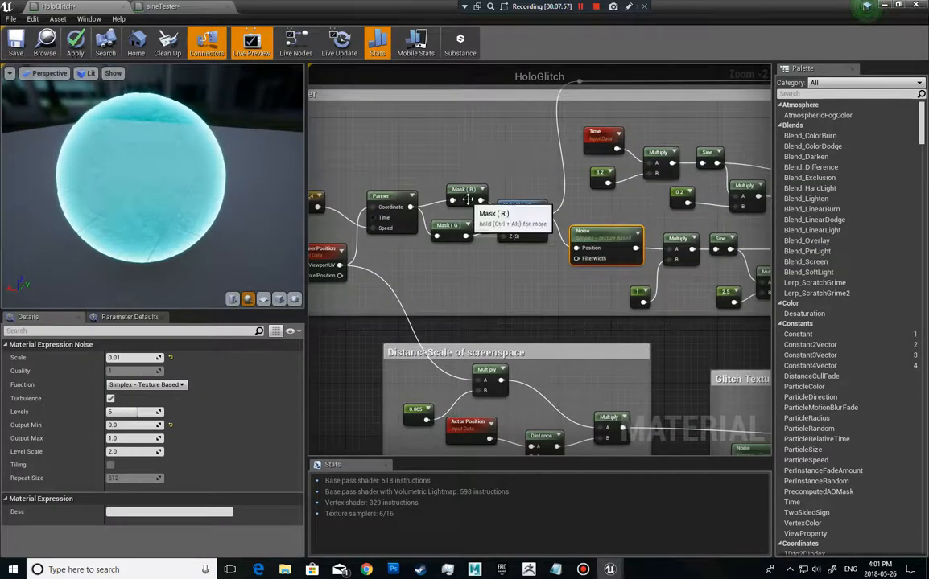
left_click_drag(467, 190, 453, 193)
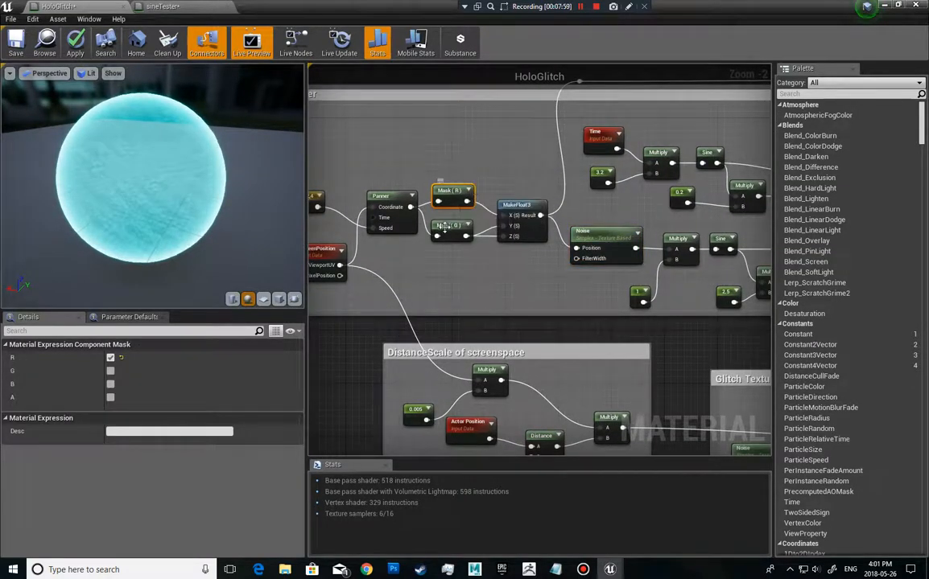
left_click(445, 226)
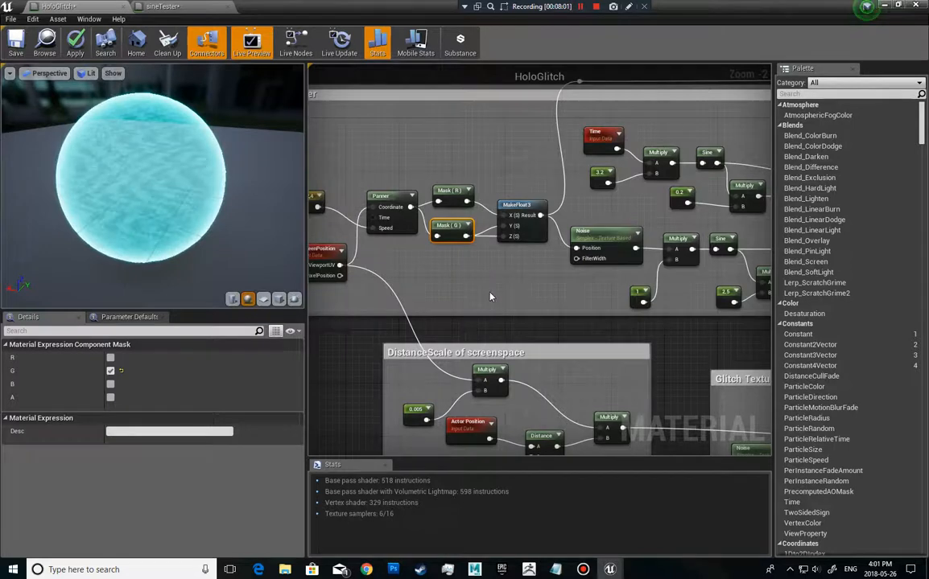
left_click(523, 223)
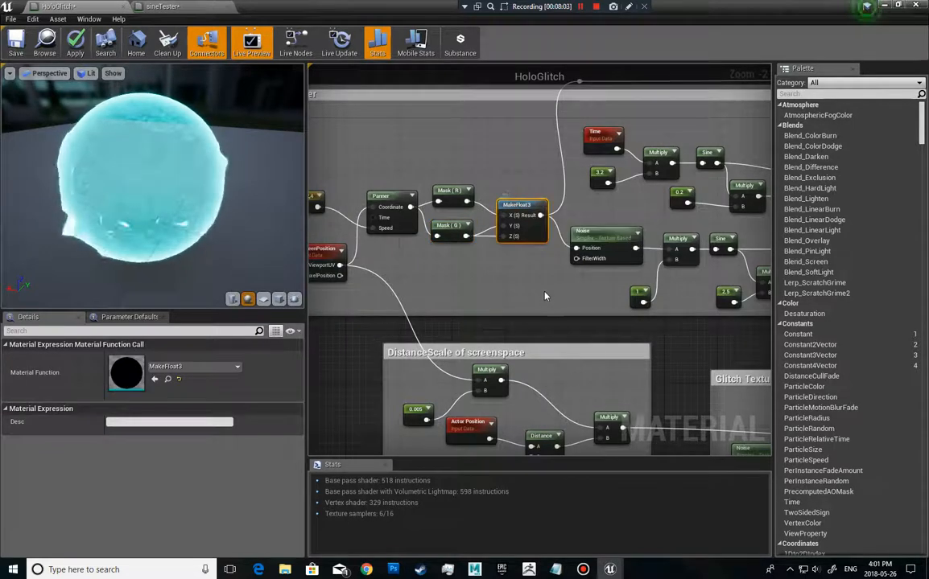
left_click(449, 226)
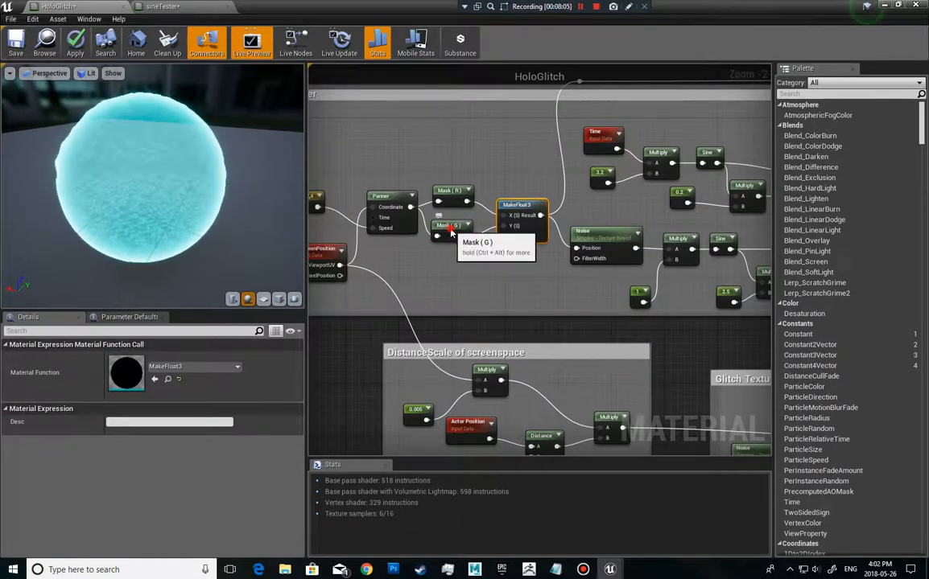
left_click(511, 211)
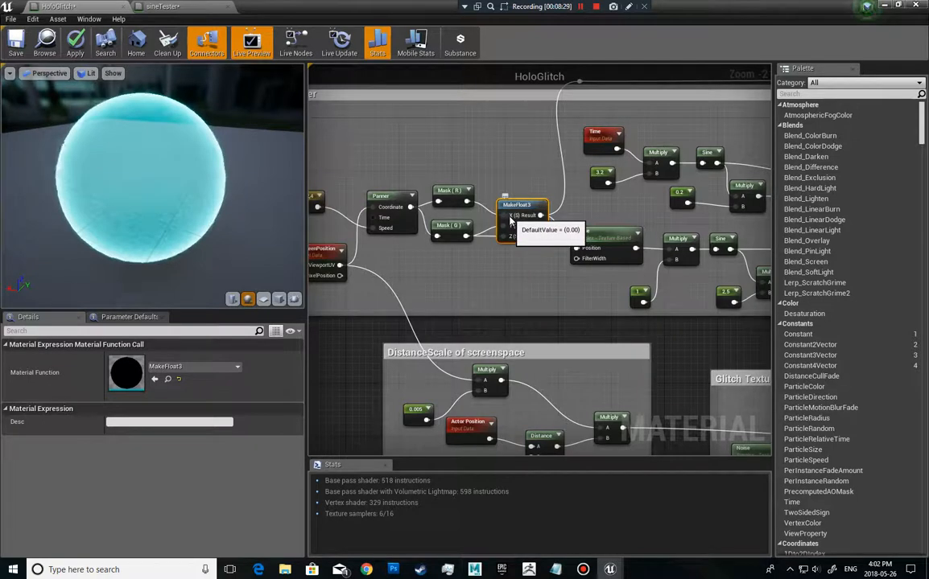
right_click_drag(424, 246, 486, 256)
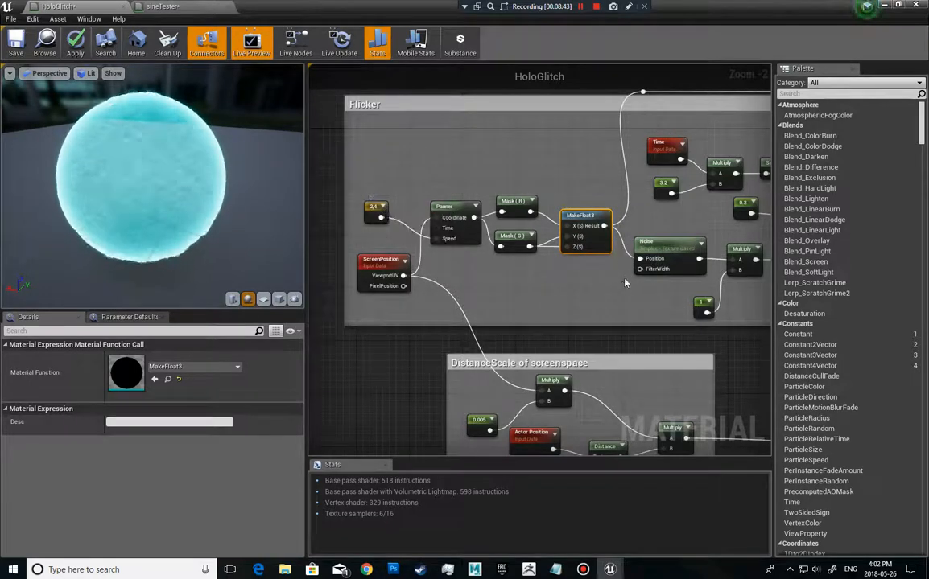
Examine the Flicker group's noise branch, highlighting the Multiply nodes with constants 1 and 2.5 around the Sine nodes
right_click_drag(625, 298, 366, 302)
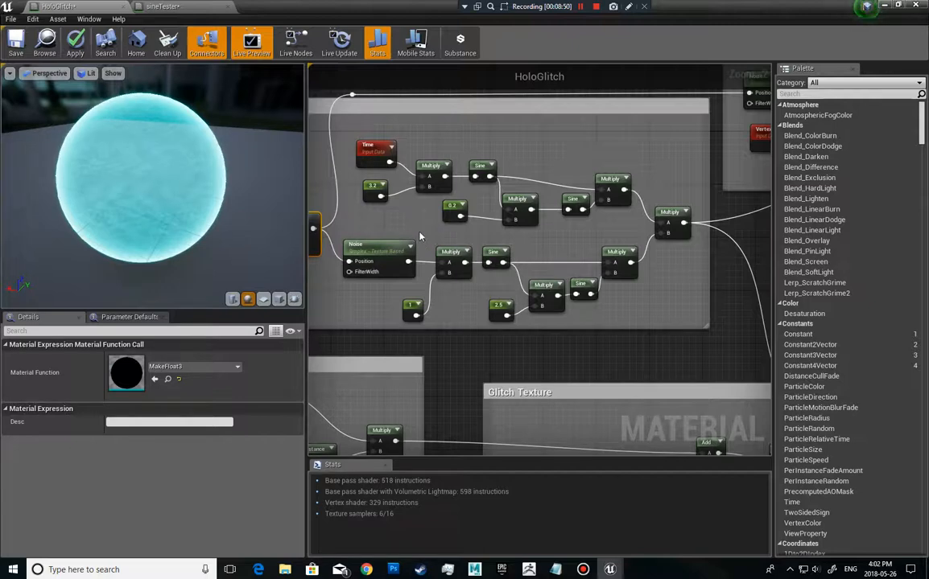
left_click_drag(433, 277, 458, 321)
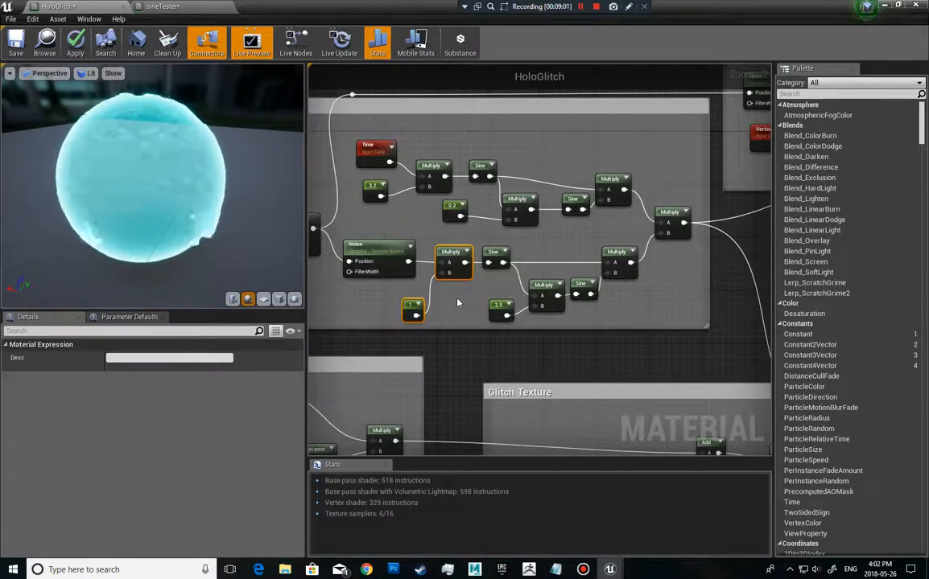
left_click(402, 301)
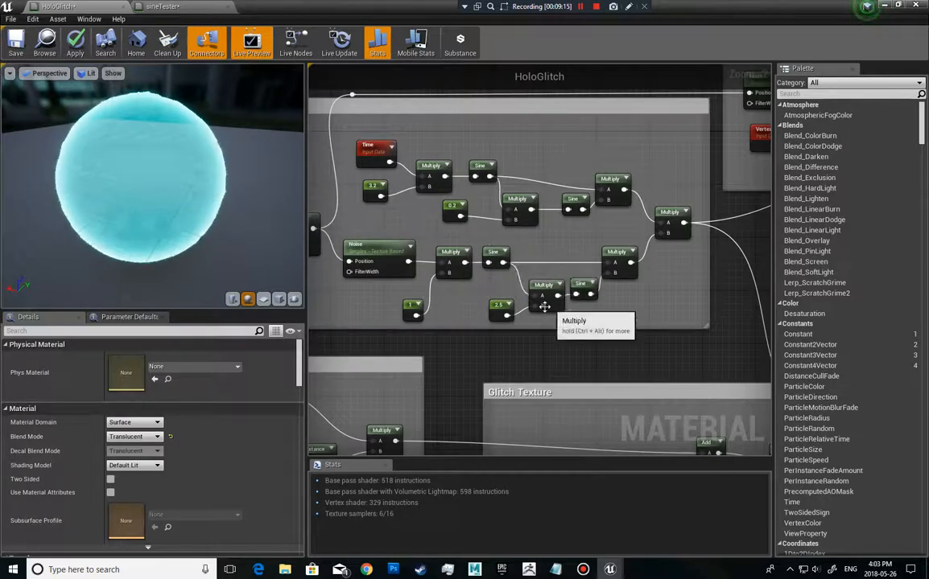
right_click_drag(561, 252, 500, 237)
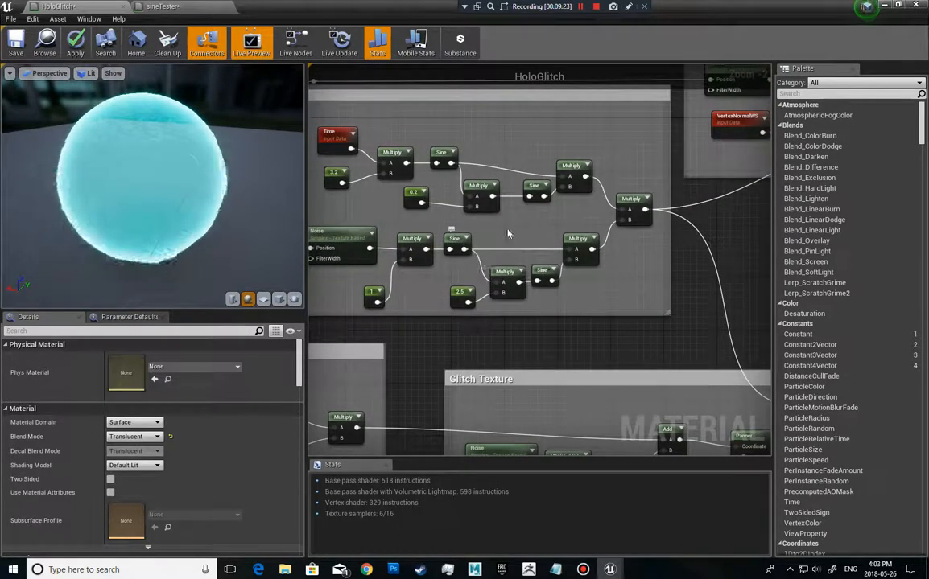
left_click_drag(454, 272, 516, 312)
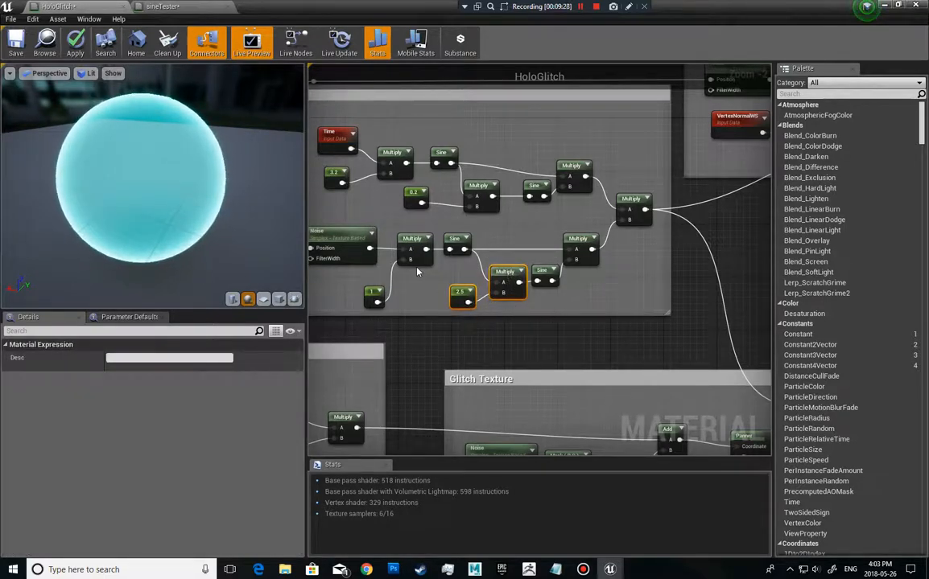
left_click_drag(384, 228, 428, 304)
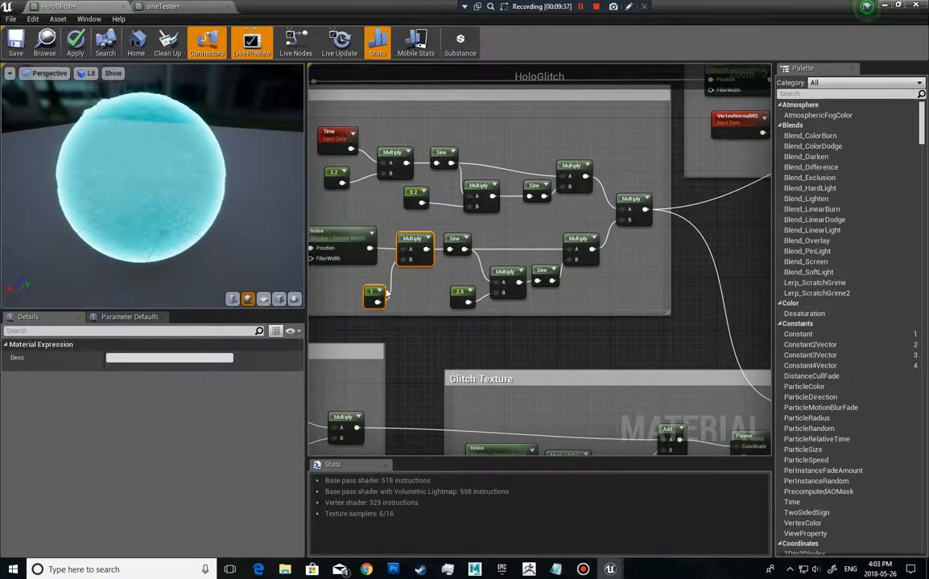
left_click(502, 239)
right_click_drag(502, 239, 482, 226)
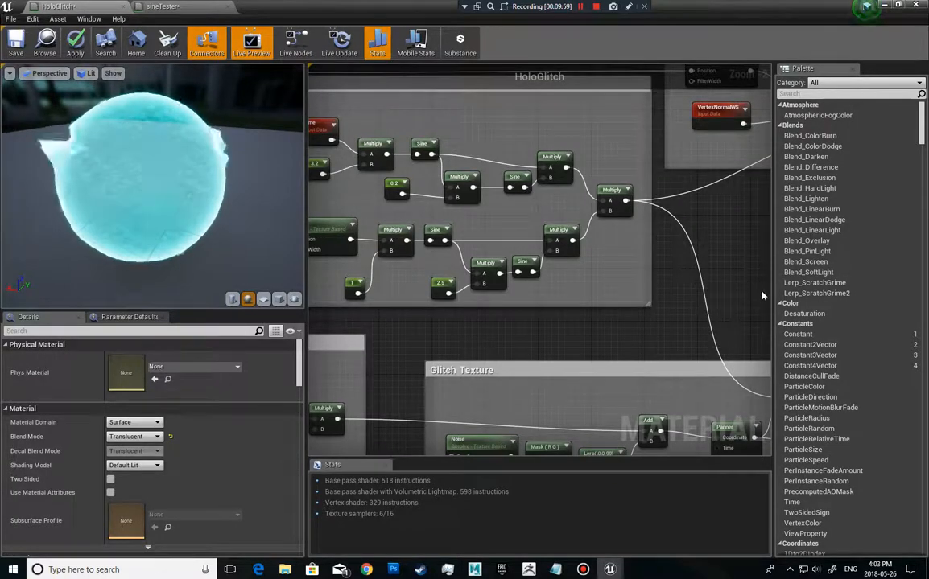
Examine how the Time and Noise sine branches of the Flicker group combine in the final Multiply node
right_click_drag(569, 278, 628, 300)
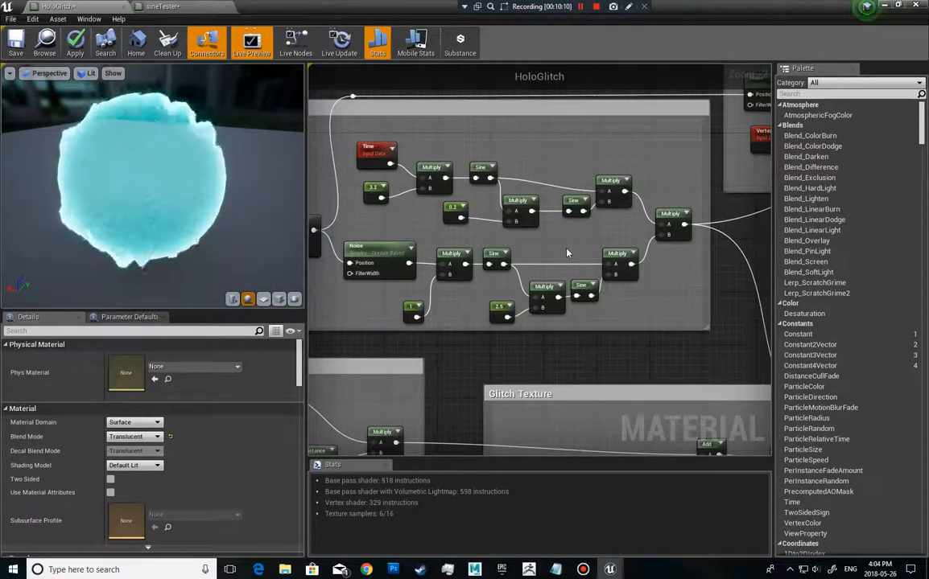
right_click_drag(504, 257, 472, 258)
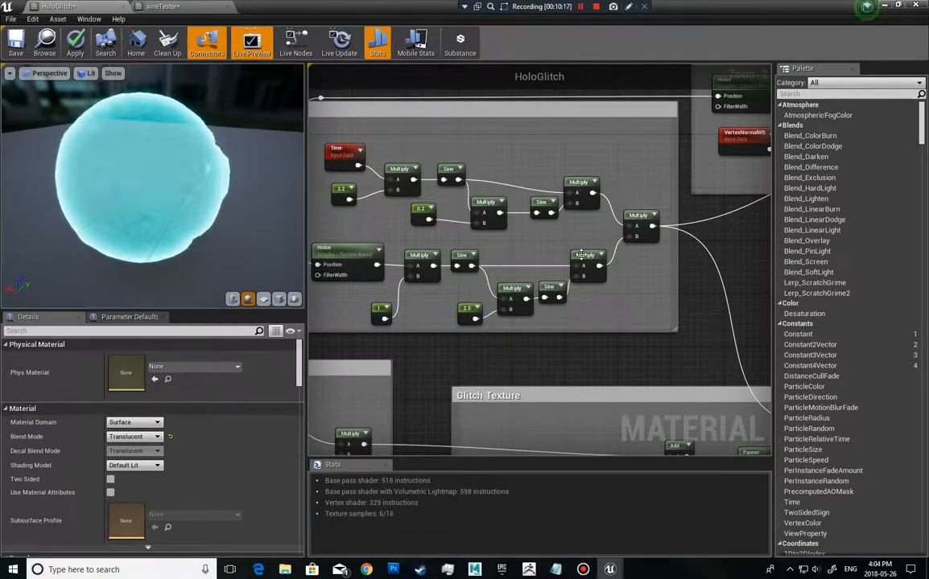
right_click_drag(590, 236, 598, 306)
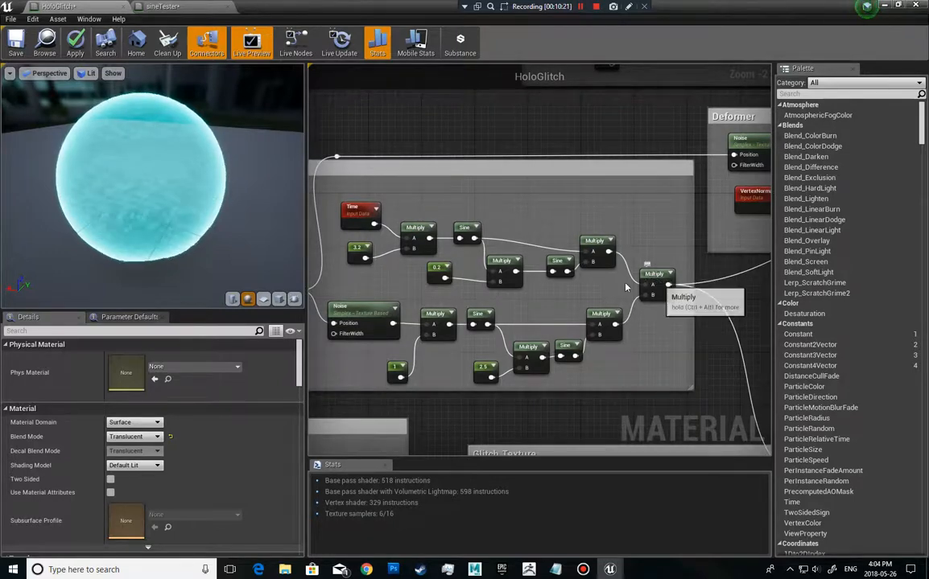
right_click_drag(585, 256, 587, 241)
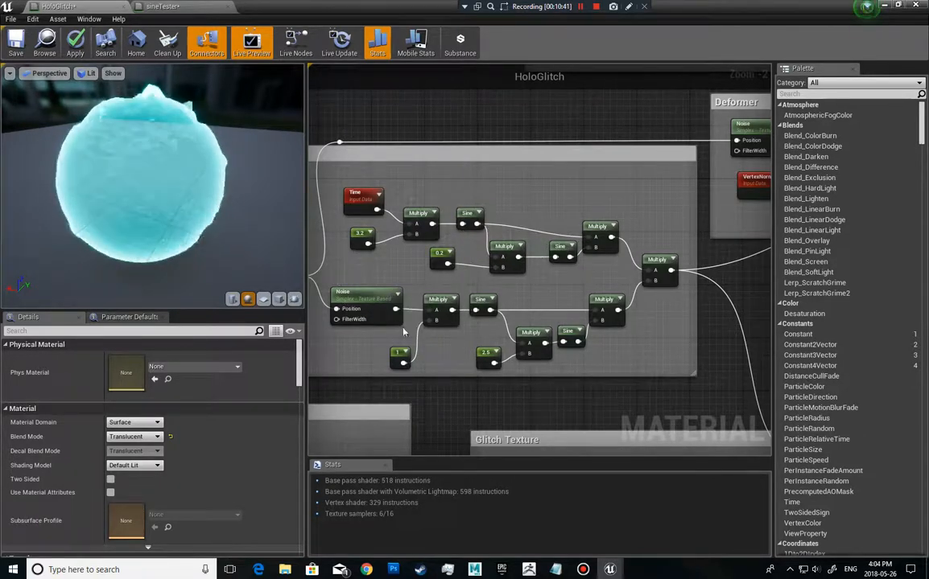
right_click_drag(566, 192, 550, 176)
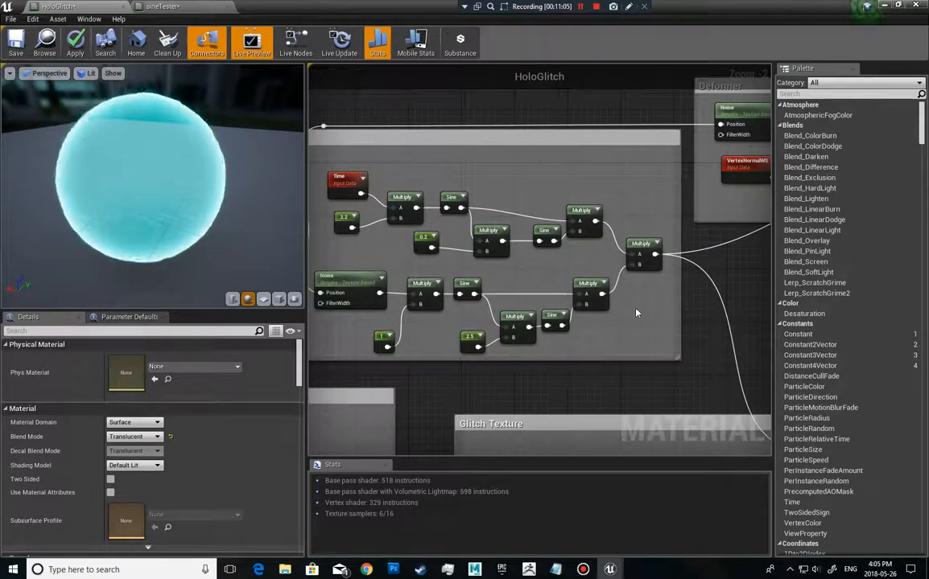
right_click_drag(642, 319, 678, 320)
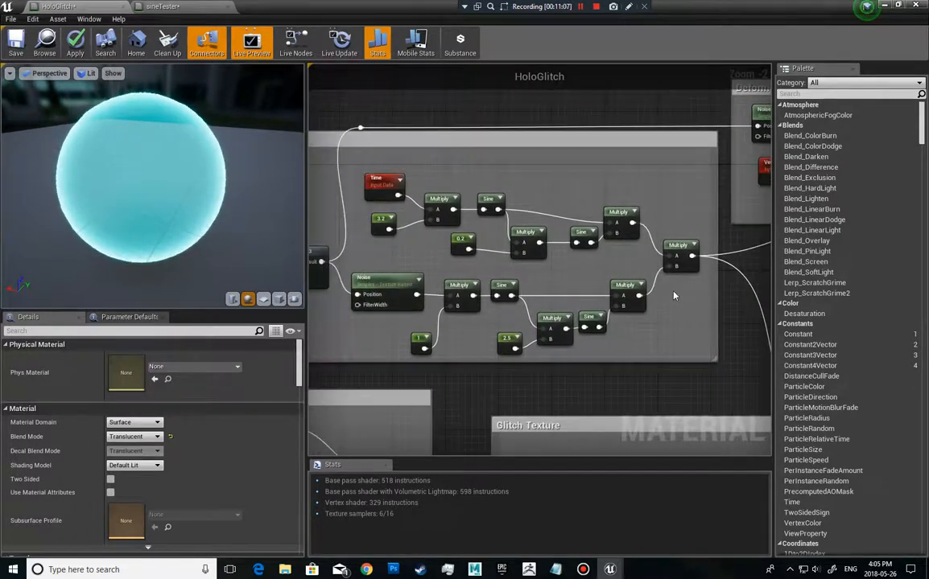
right_click_drag(366, 287, 344, 309)
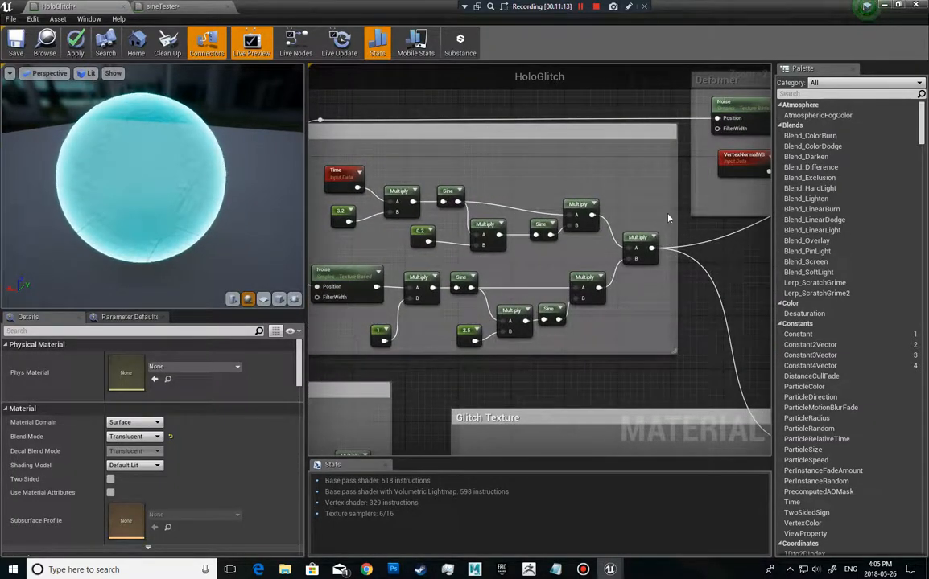
Trace the Flicker group's Panner, masks and MakeFloat3 output to the Deformer group's Noise node, and inspect that node's settings
right_click_drag(641, 190, 757, 197)
right_click_drag(373, 225, 541, 218)
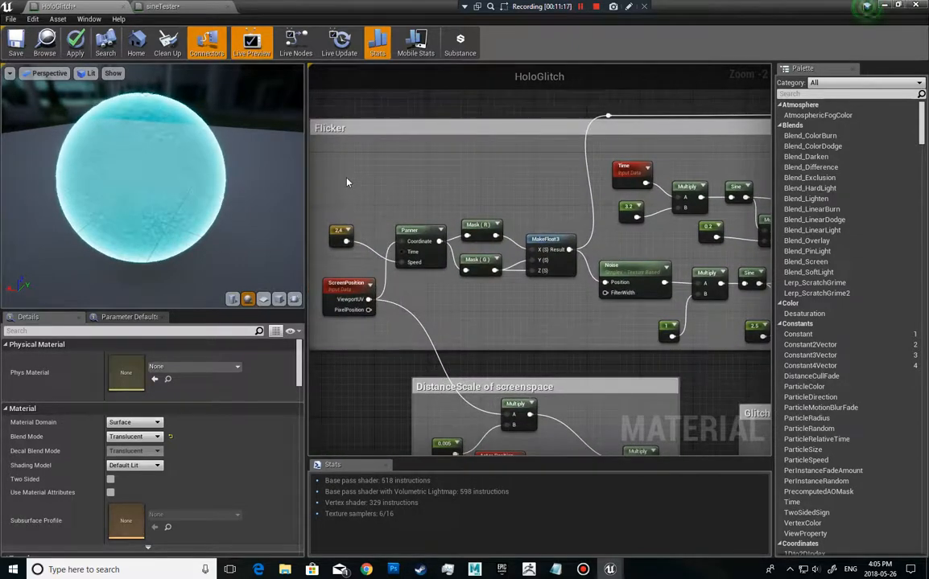
left_click_drag(405, 196, 561, 300)
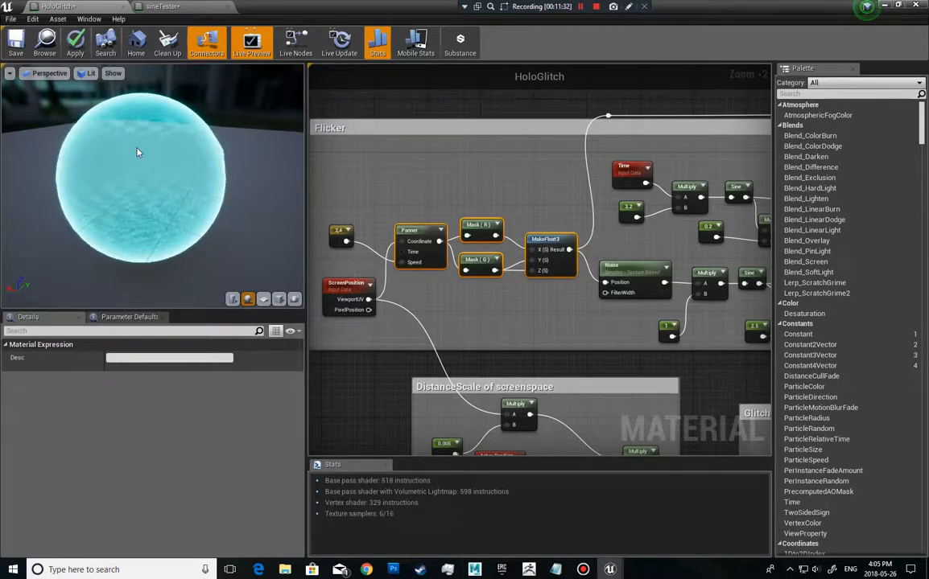
right_click_drag(487, 157, 410, 250)
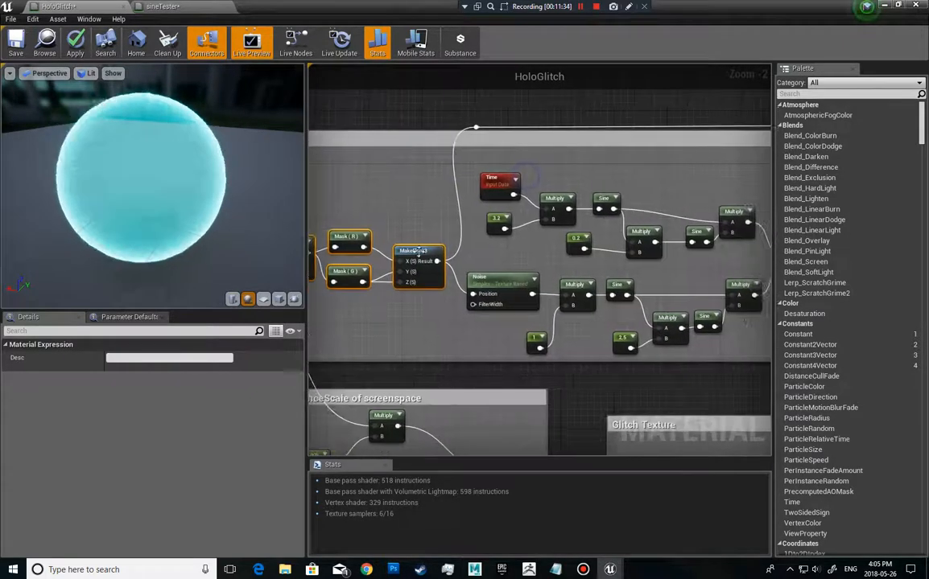
right_click_drag(572, 137, 494, 178)
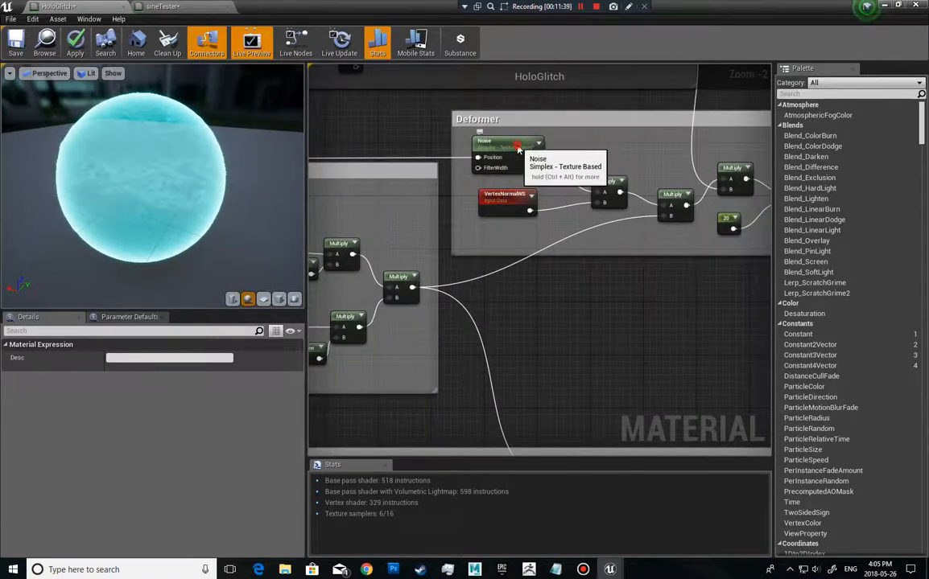
left_click(517, 145)
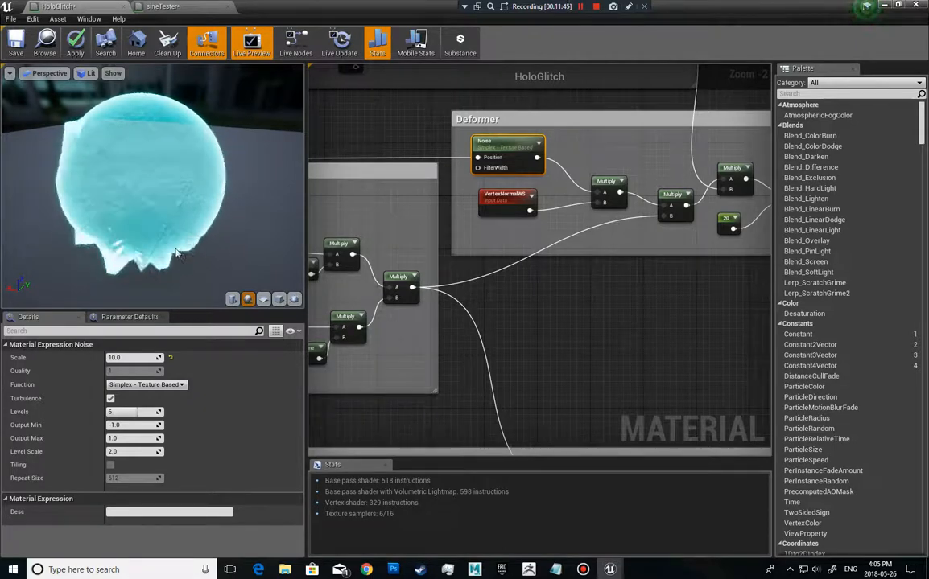
Examine the Deformer group's Multiply chain, including the VertexNormalWS, Flicker and horizontal Band mask inputs and the constant 20
right_click_drag(541, 272, 448, 340)
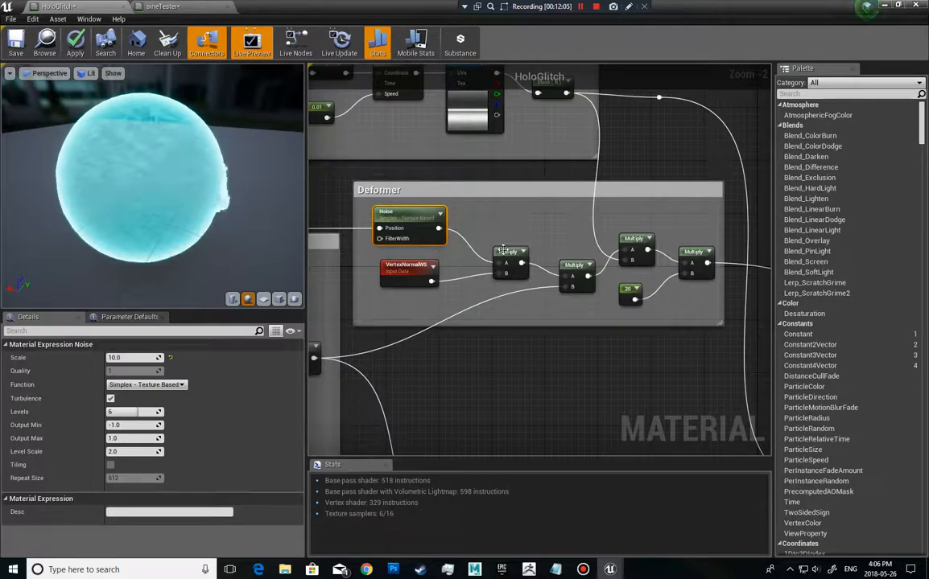
right_click_drag(558, 311, 636, 309)
right_click_drag(548, 338, 633, 335)
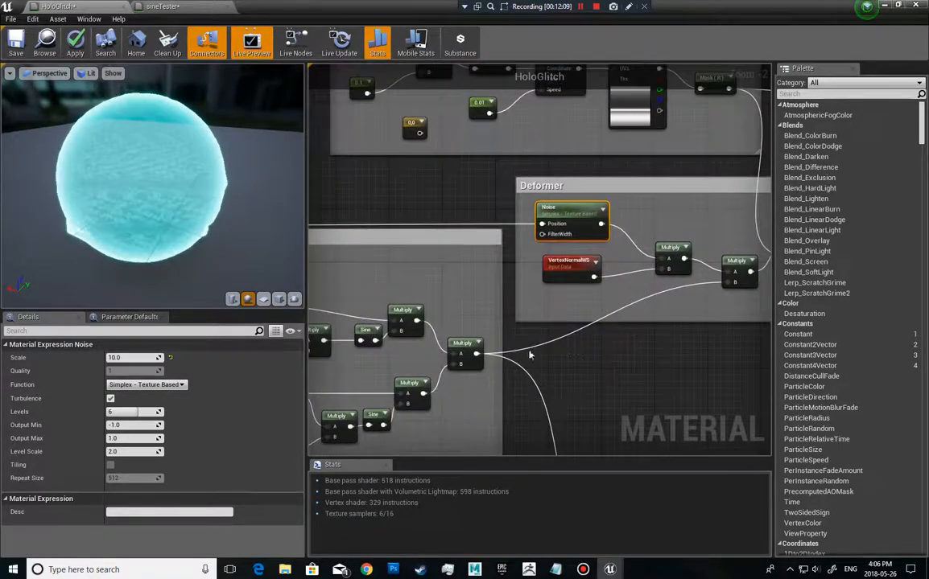
right_click_drag(641, 343, 425, 369)
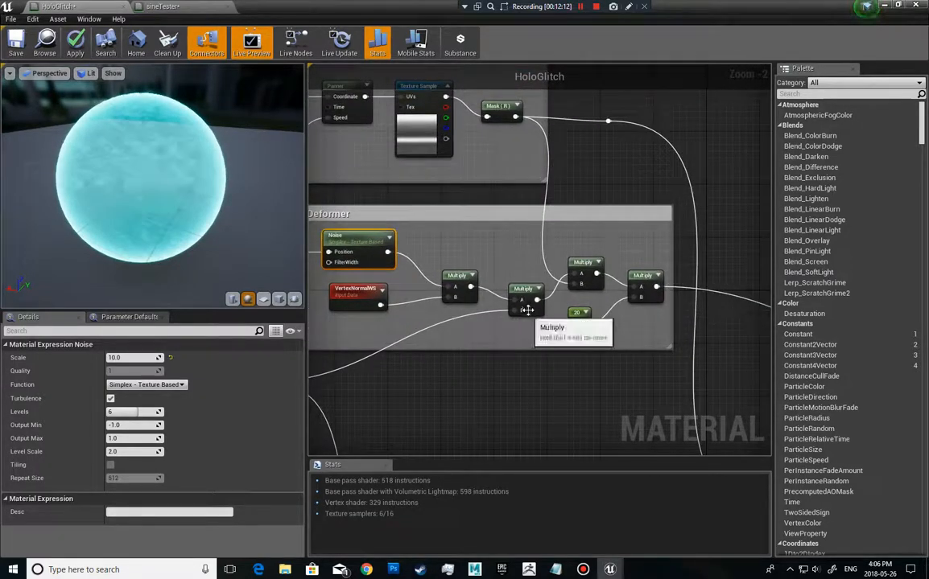
right_click_drag(526, 335, 502, 366)
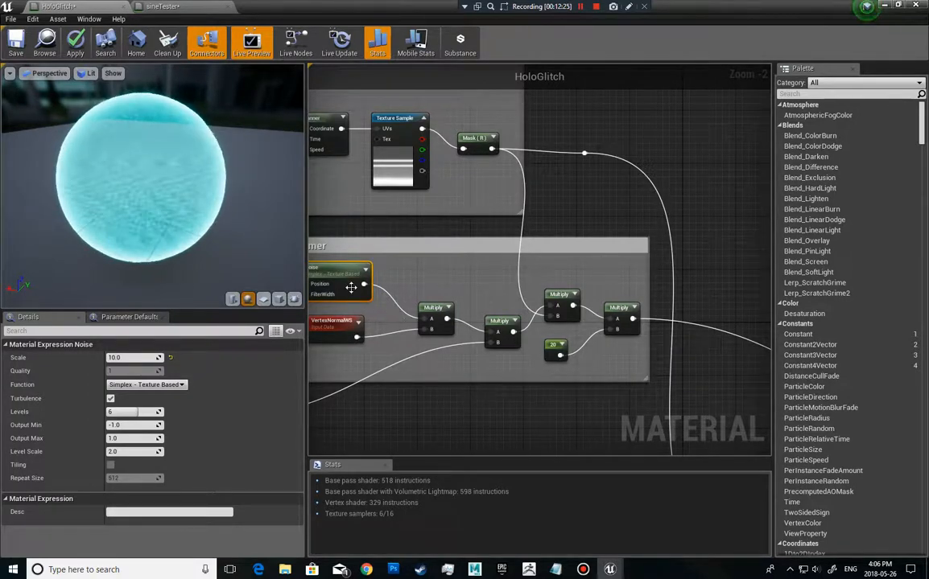
right_click_drag(448, 365, 565, 341)
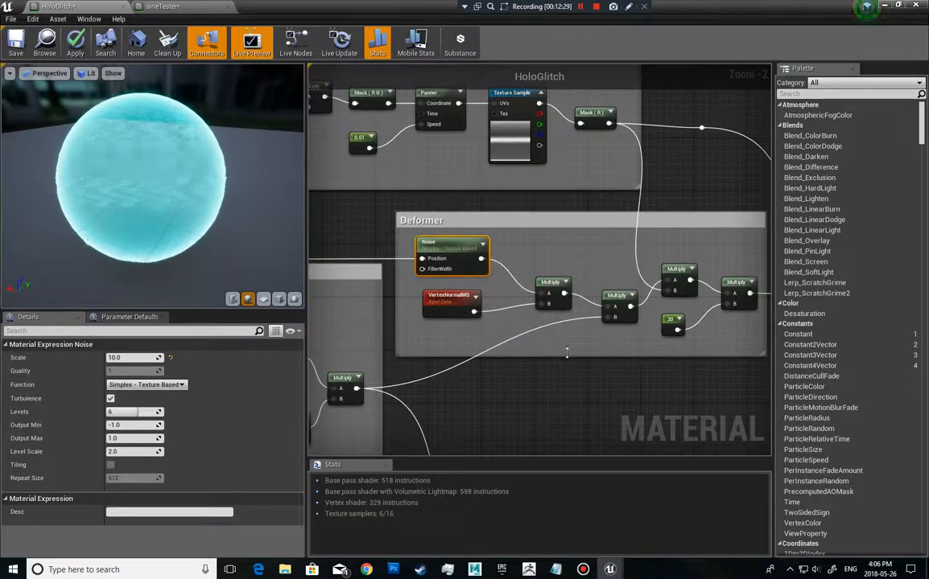
right_click_drag(630, 338, 613, 352)
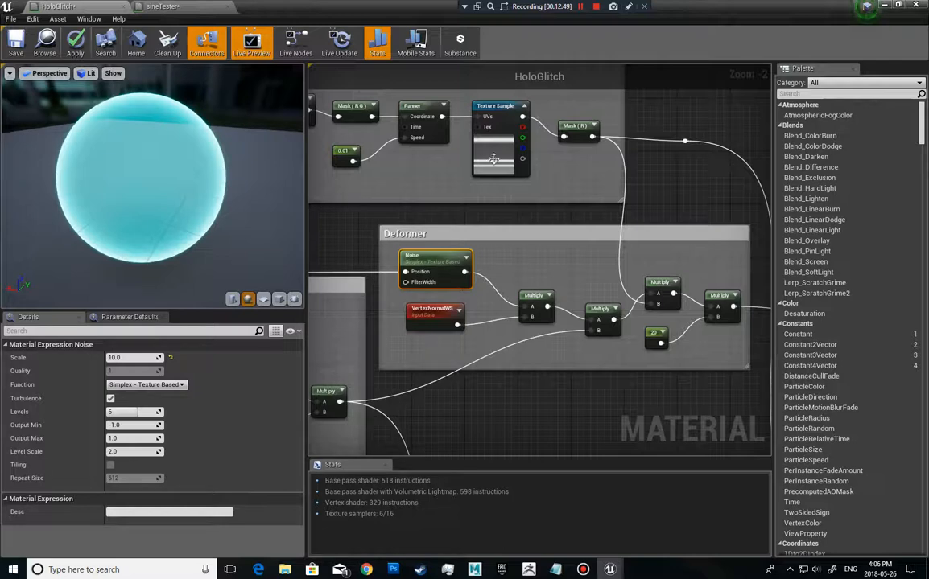
Examine the Deformer group's final Multiply by the constant 20 and its deformation effect on the preview sphere at different distances
right_click_drag(589, 285, 542, 288)
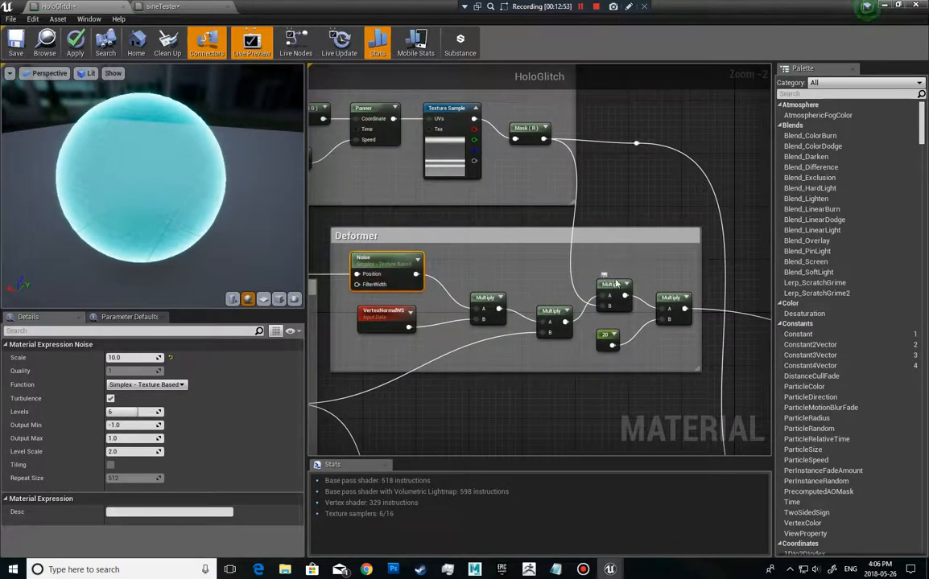
right_click_drag(657, 260, 553, 244)
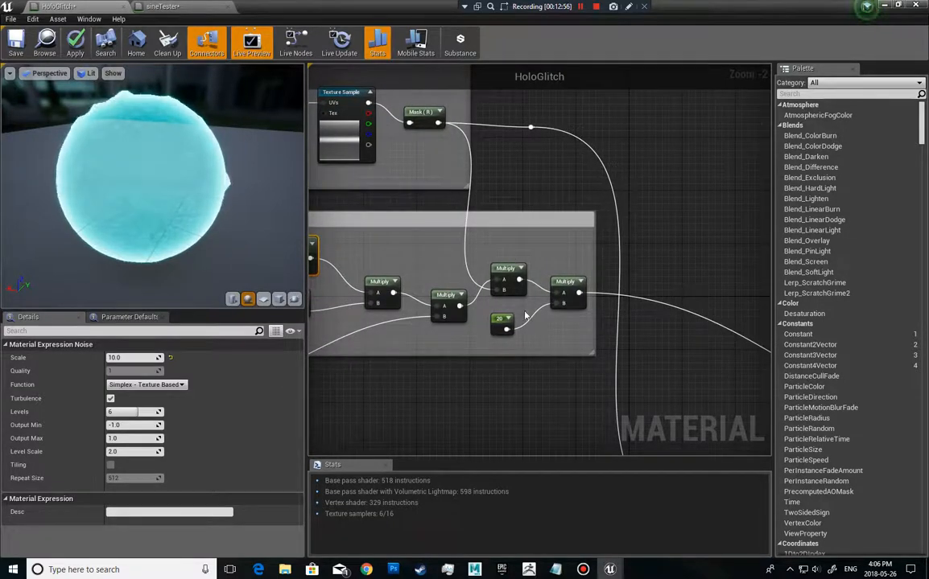
left_click_drag(563, 325, 511, 326)
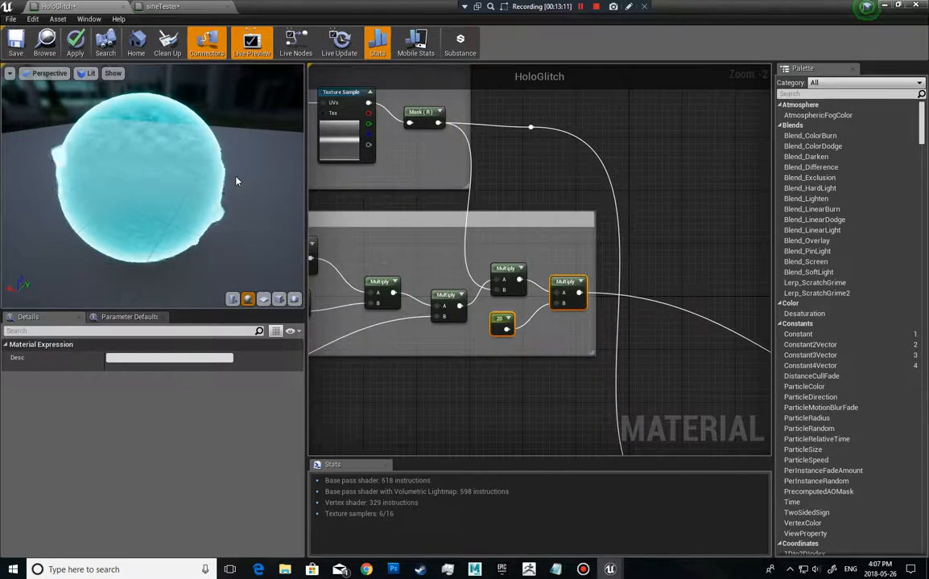
scroll(249, 247, "down", 4)
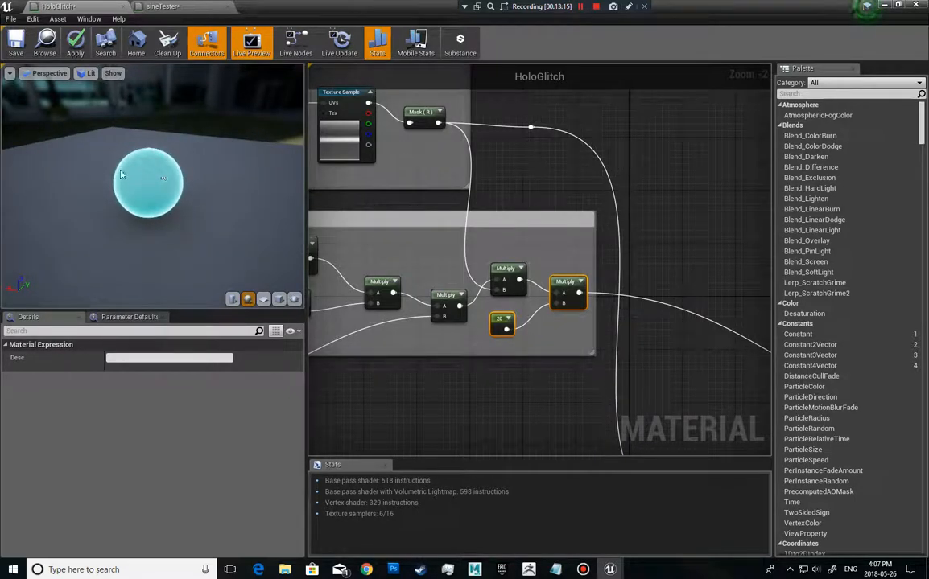
scroll(197, 224, "up", 5)
scroll(207, 231, "down", 2)
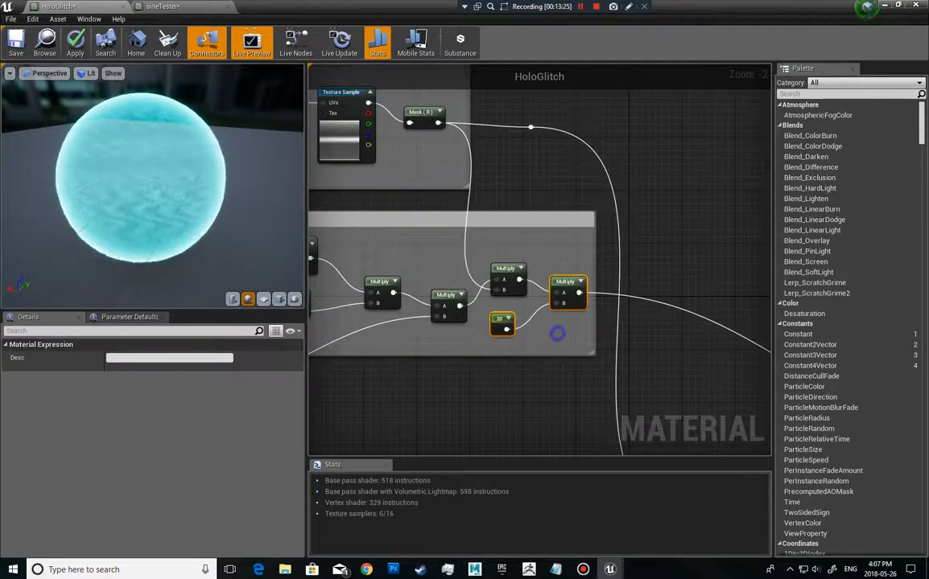
Trace the Deformer group's output through the Lerp node to the material's World Position Offset input
right_click_drag(555, 331, 524, 315)
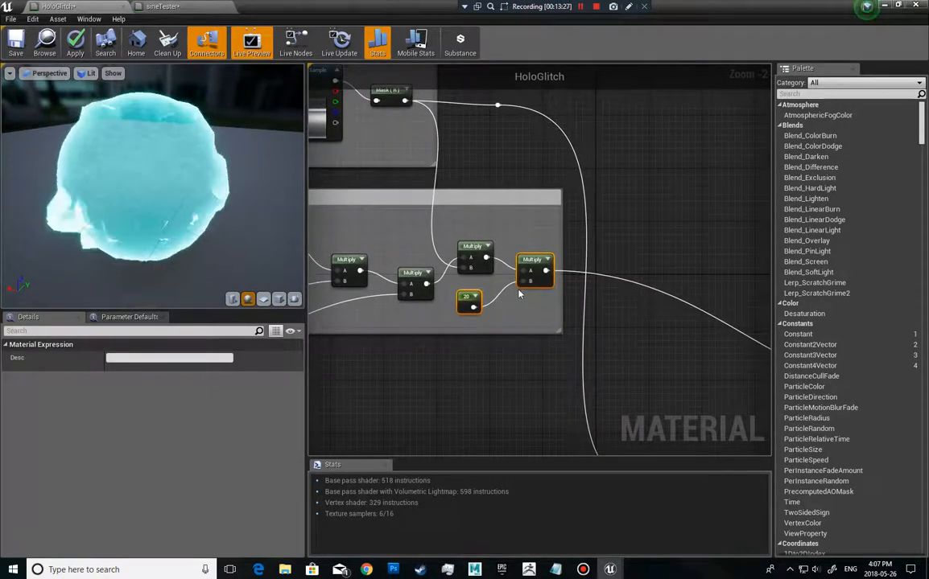
right_click_drag(663, 357, 349, 270)
right_click_drag(480, 286, 466, 278)
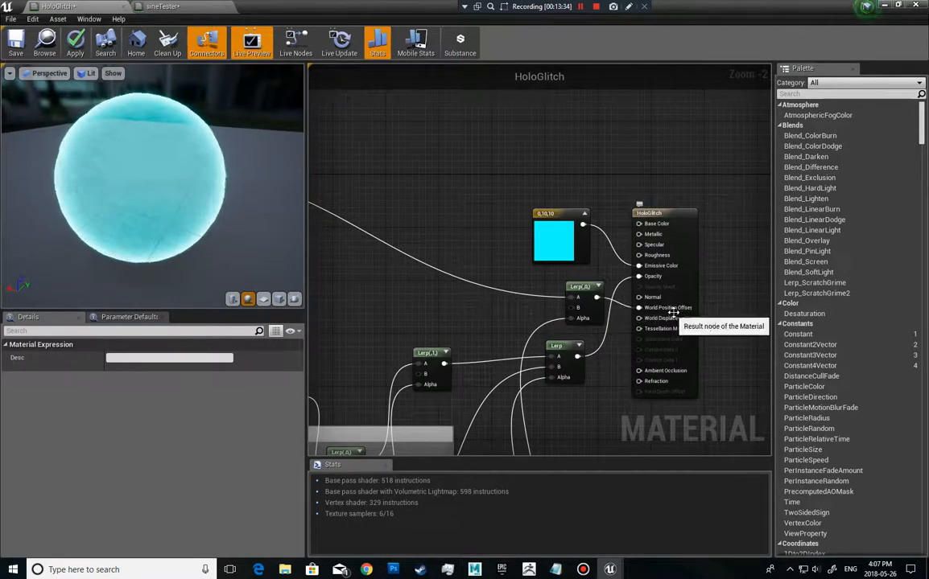
left_click_drag(674, 312, 676, 310)
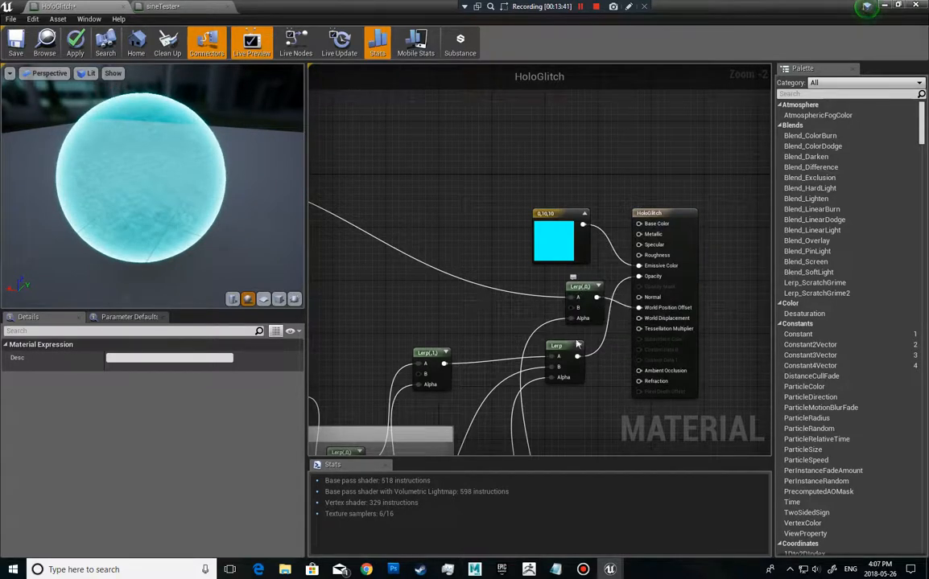
Trace the fade in/out glitch mask to the Alpha inputs of the Lerps feeding World Position Offset and Opacity
right_click_drag(571, 424, 581, 234)
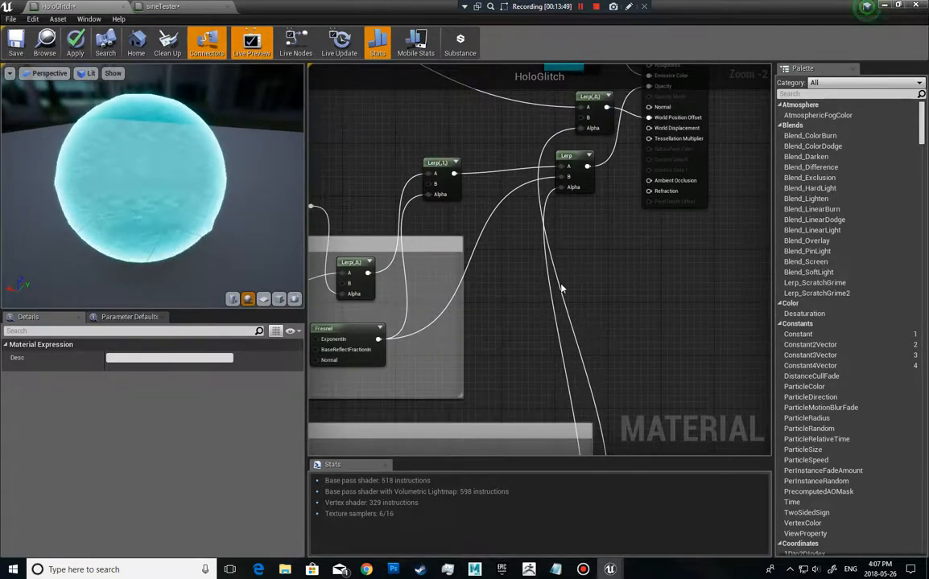
right_click_drag(664, 408, 659, 268)
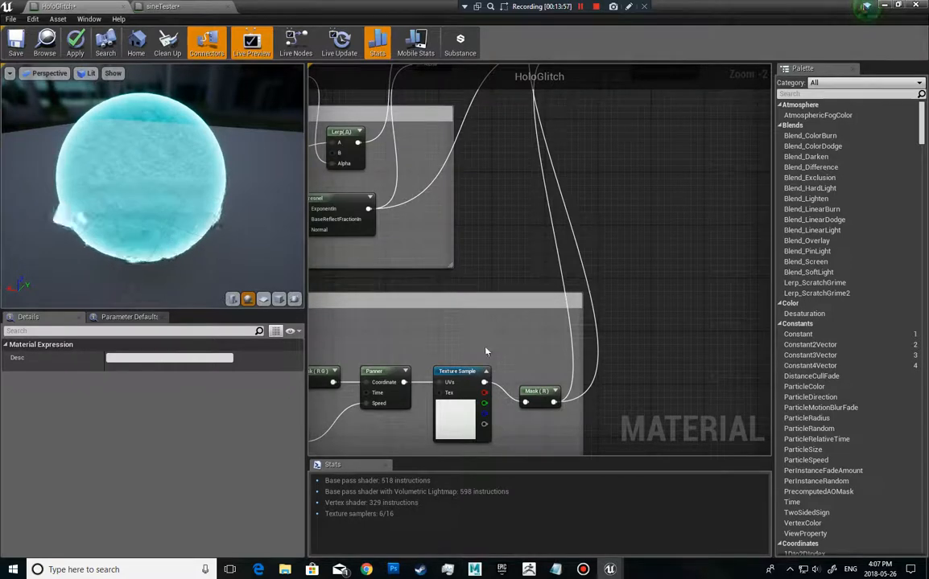
right_click_drag(648, 222, 603, 445)
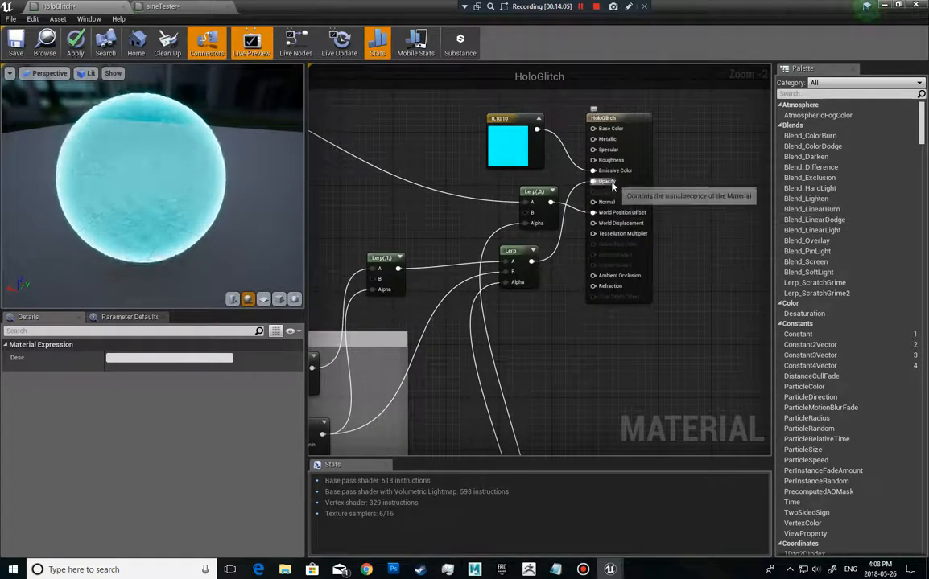
Examine the fade in/out glitch group, covering ScreenPosition multiplied by 0.0001, the R G mask, the Panner, and the texture mask output
right_click_drag(548, 395, 543, 283)
right_click_drag(501, 313, 655, 173)
right_click_drag(636, 388, 648, 447)
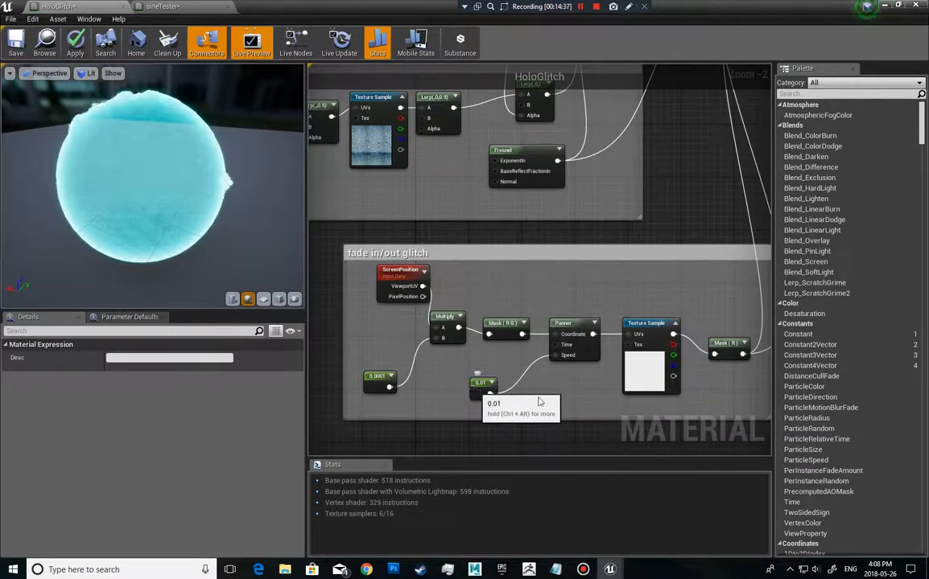
left_click_drag(352, 266, 448, 396)
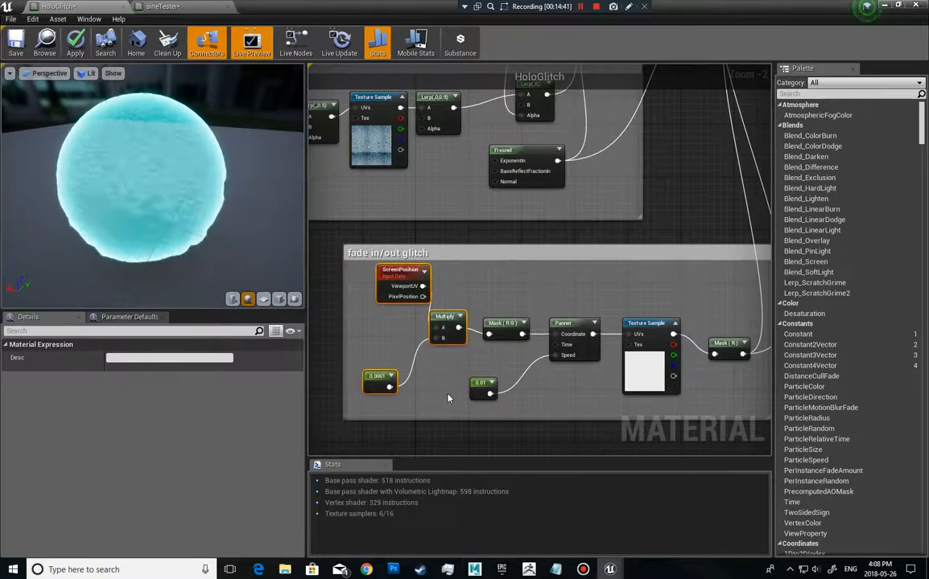
left_click(510, 325)
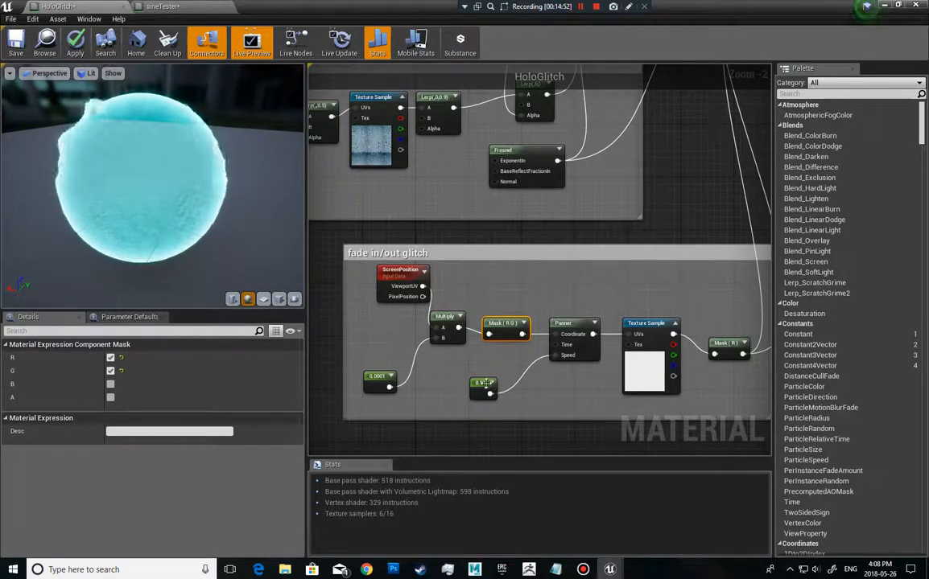
right_click_drag(594, 379, 451, 375)
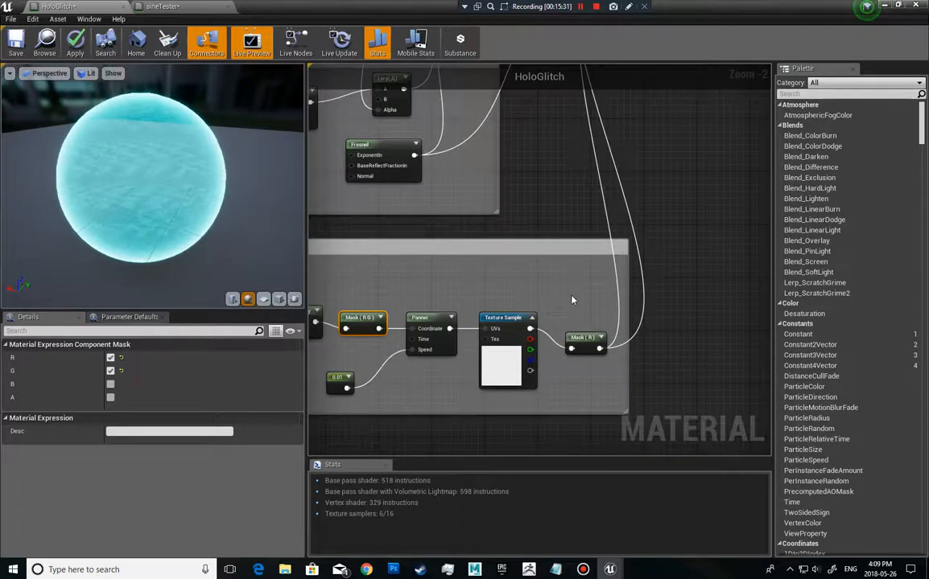
right_click_drag(586, 345, 562, 429)
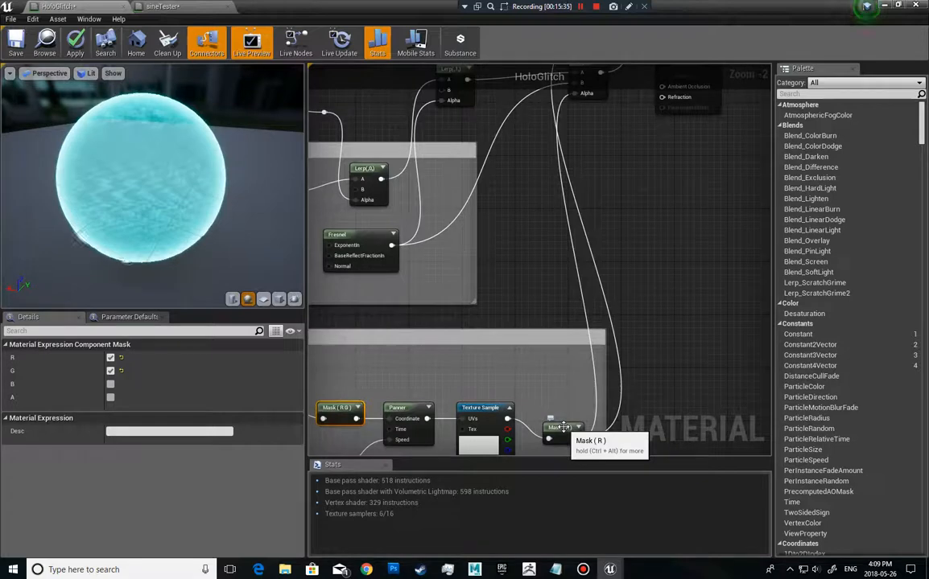
right_click_drag(554, 270, 554, 427)
Locate the Glitch Texture group and follow the Flicker group's output into its Add node
right_click_drag(542, 310, 657, 453)
right_click_drag(429, 291, 670, 345)
right_click_drag(379, 346, 675, 386)
right_click_drag(594, 394, 741, 272)
right_click_drag(451, 414, 736, 416)
right_click_drag(371, 367, 458, 345)
right_click_drag(701, 333, 473, 267)
right_click_drag(456, 309, 573, 227)
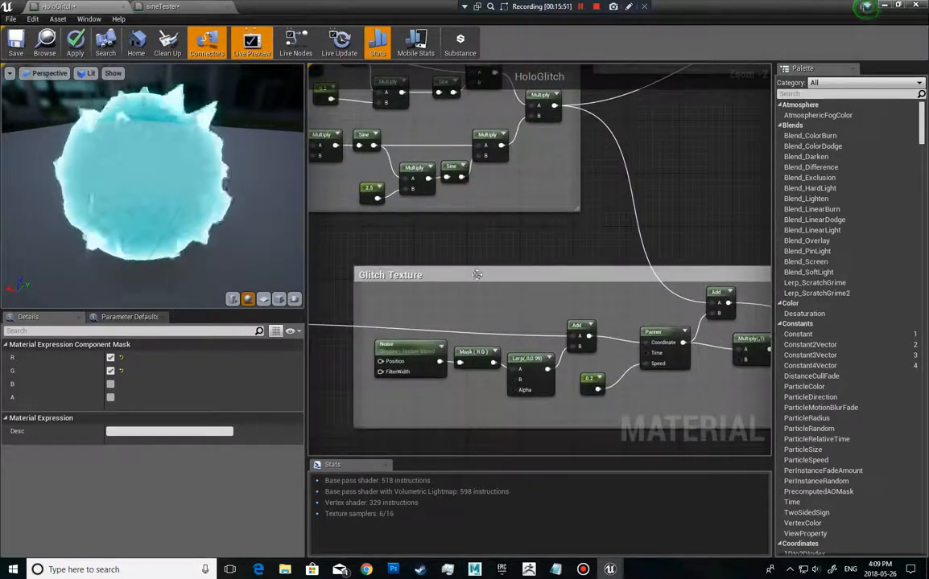
right_click_drag(577, 278, 447, 278)
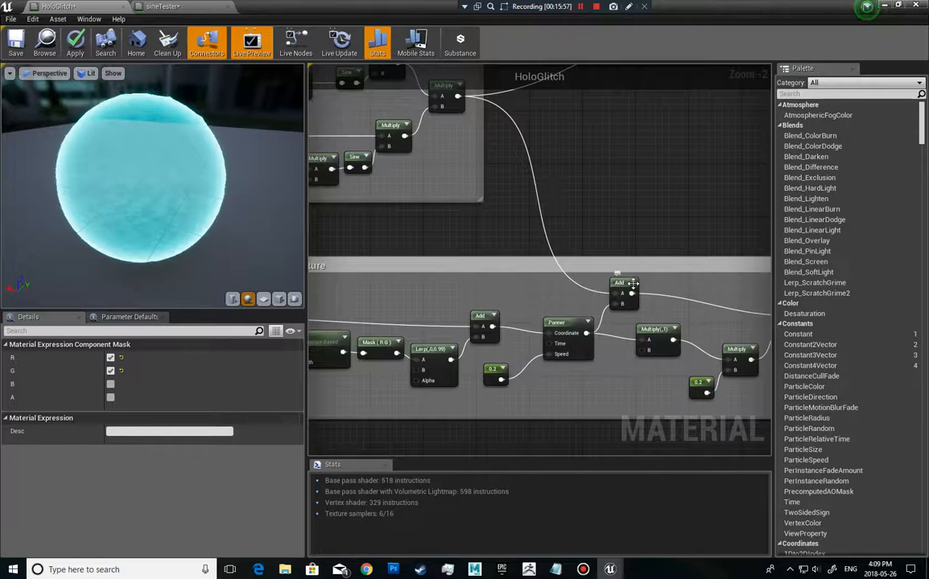
Examine the DistanceScale of screenspace group fed by ScreenPosition, and compare the preview sphere at a closer camera distance
right_click_drag(345, 283, 611, 272)
right_click_drag(382, 372, 583, 394)
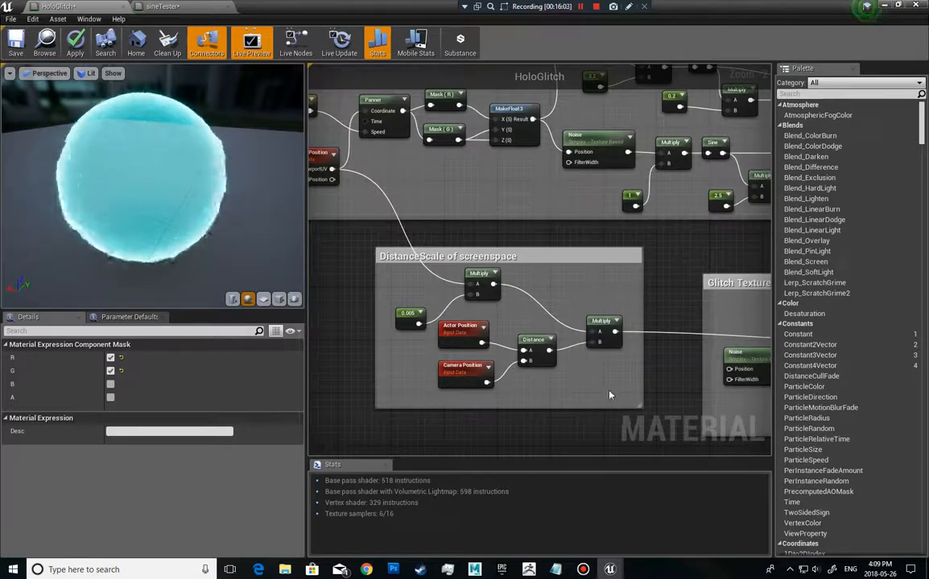
right_click_drag(603, 394, 661, 426)
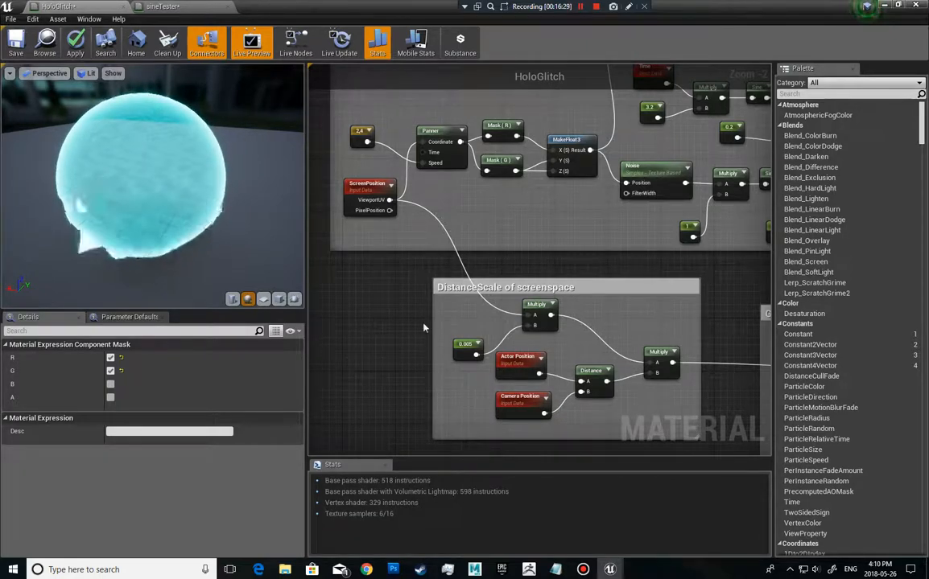
right_click_drag(407, 343, 389, 338)
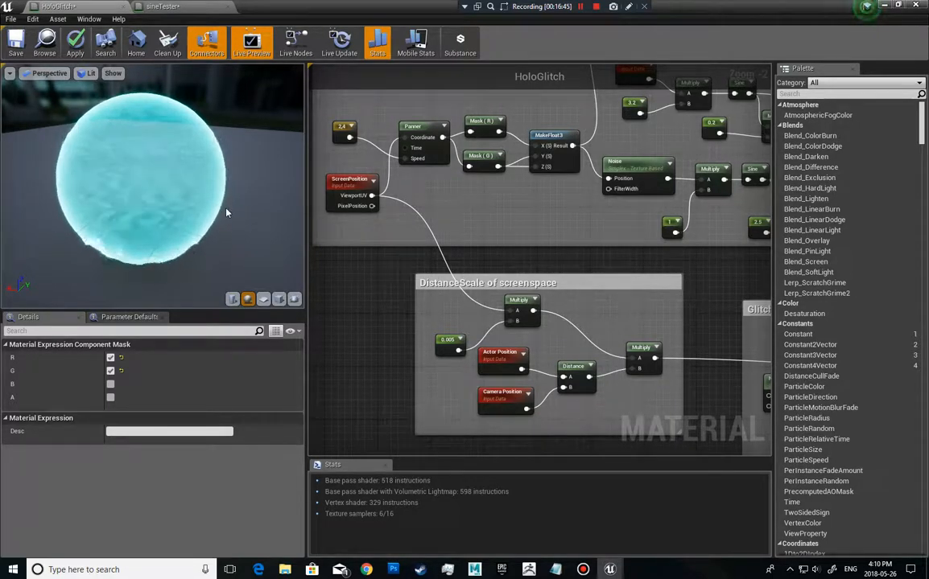
right_click_drag(231, 200, 230, 161)
scroll(231, 200, "up", 5)
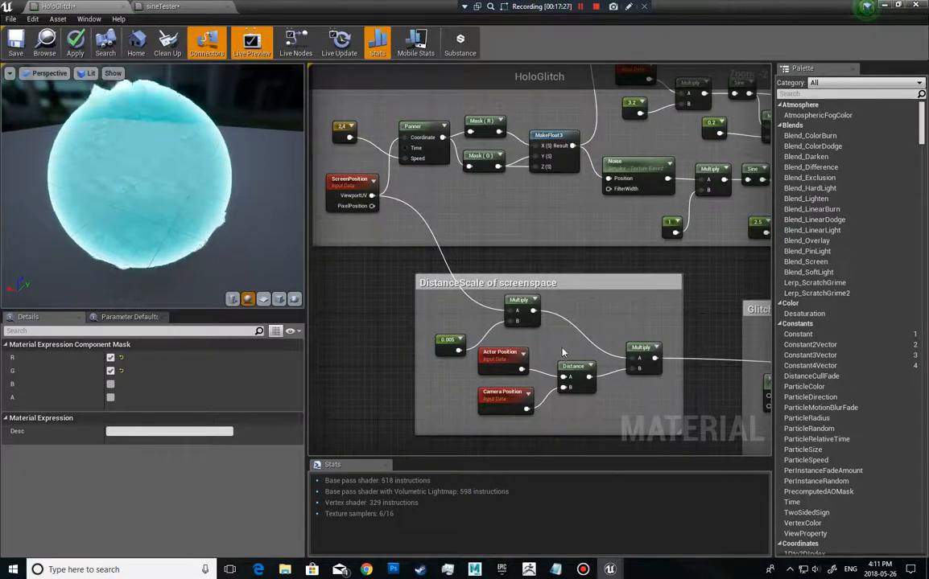
Move the 0.005 constant node up, clear of Actor Position and beside the Multiply node it feeds in DistanceScale of screenspace
right_click_drag(562, 352, 490, 331)
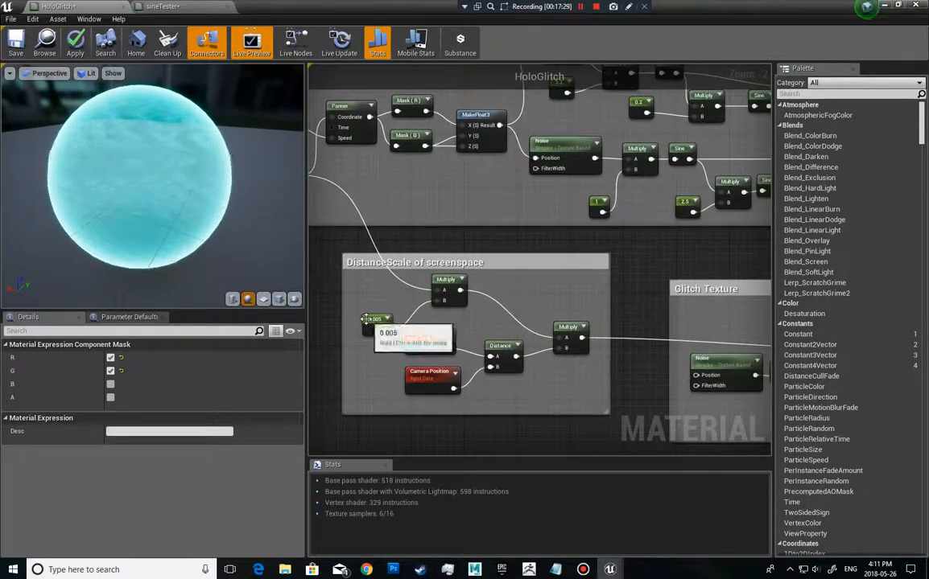
left_click_drag(366, 320, 370, 299)
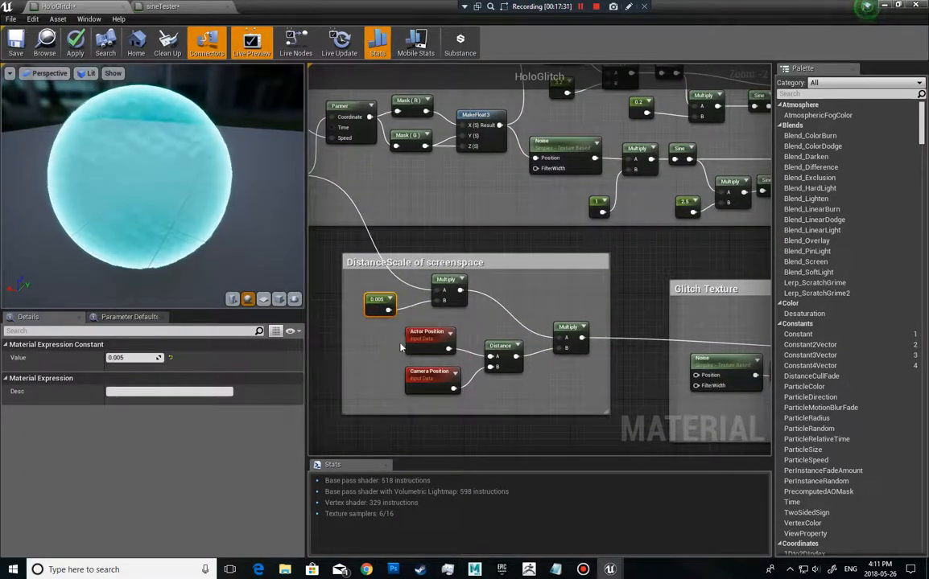
right_click_drag(375, 354, 408, 369)
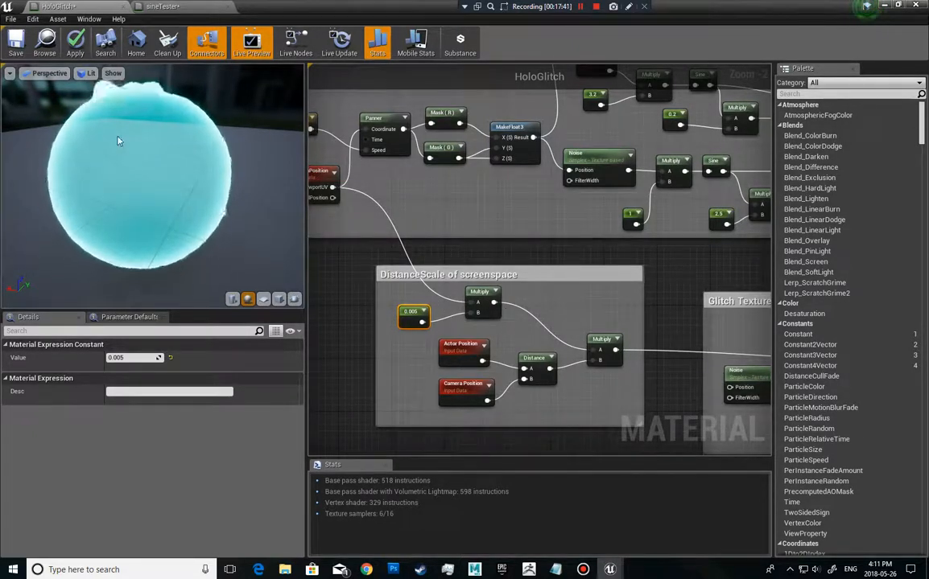
Highlight the Actor Position, Camera Position and Distance nodes to examine how they scale the screen coordinates, and clear the selection
right_click_drag(530, 336, 484, 320)
left_click_drag(406, 311, 496, 402)
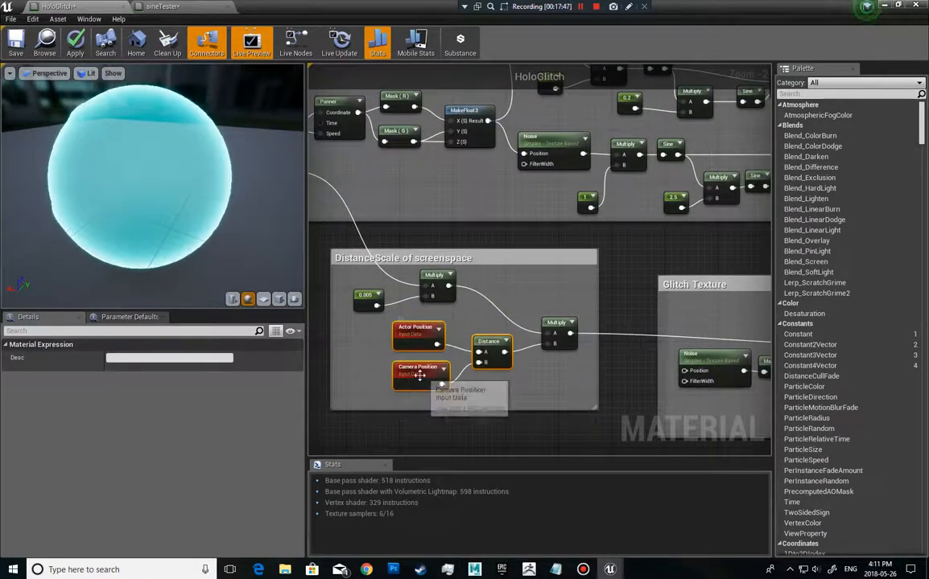
left_click(492, 393)
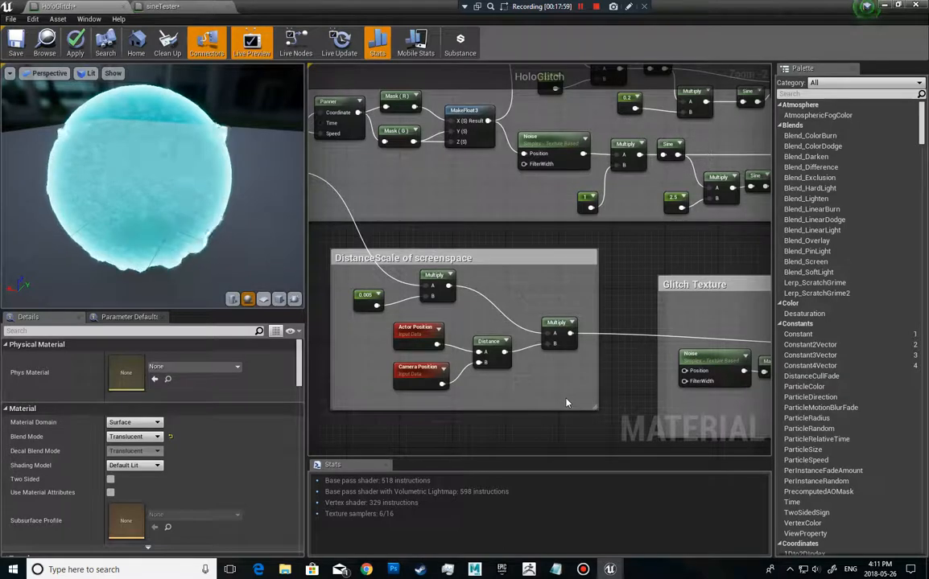
Review the Glitch Texture group's chain from the Noise node through the Panner and Multiply nodes to the Texture Sample
right_click_drag(712, 416, 382, 387)
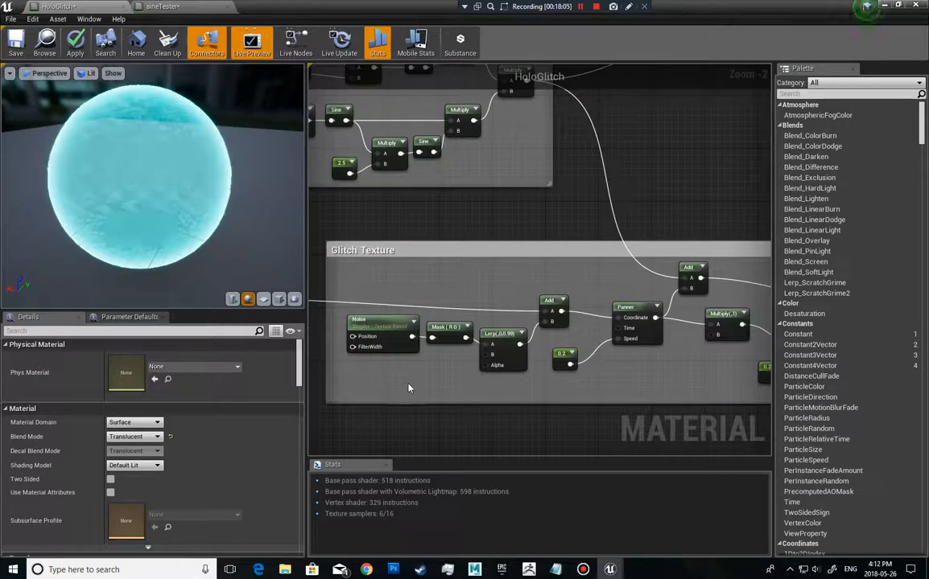
right_click_drag(416, 381, 407, 386)
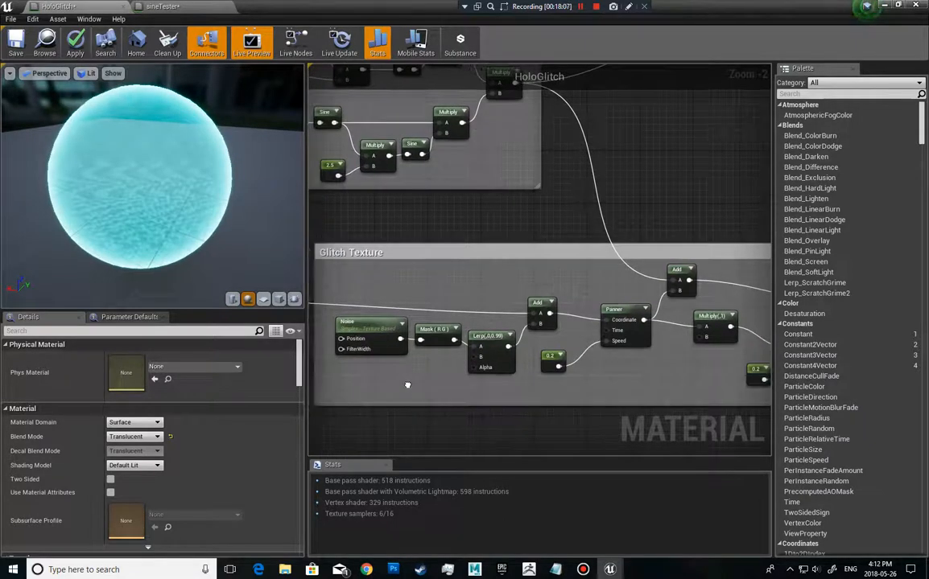
right_click_drag(642, 382, 380, 387)
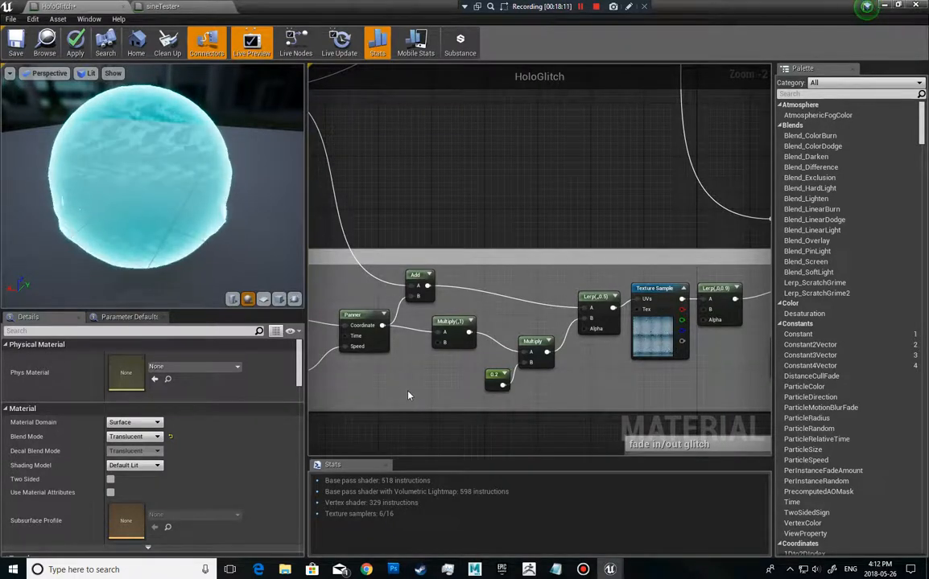
right_click_drag(408, 395, 661, 388)
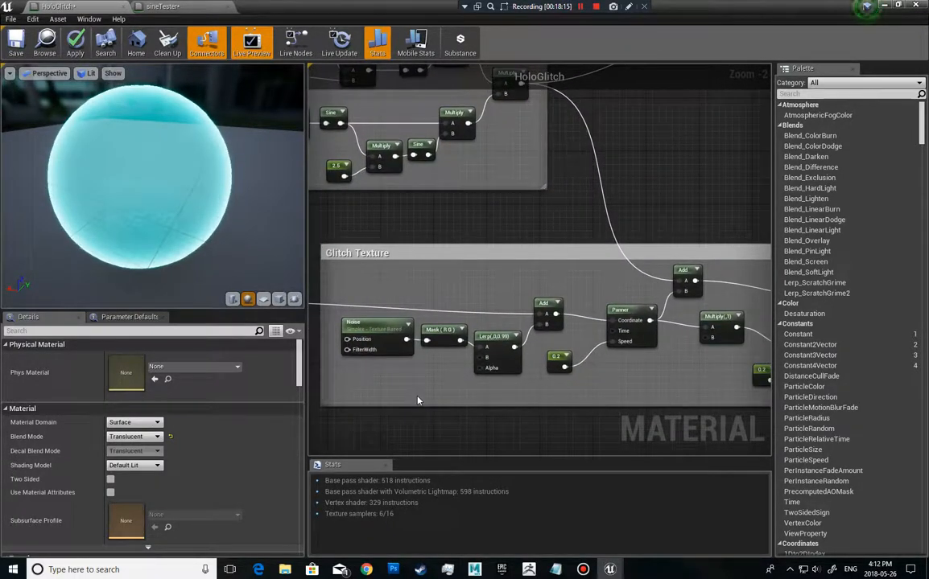
Inspect the settings of the Glitch Texture group's Noise node and its connection to the R G mask
left_click(376, 328)
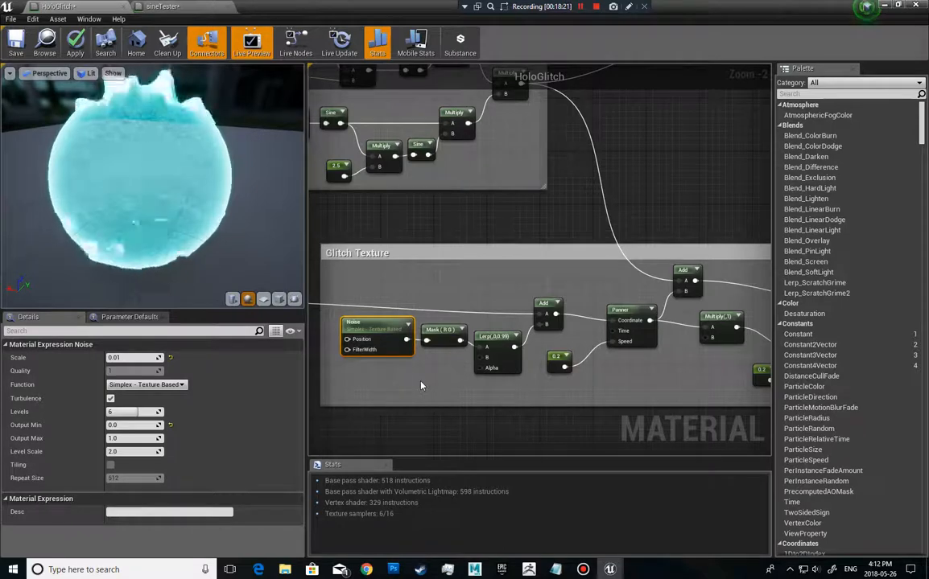
right_click_drag(434, 391, 425, 395)
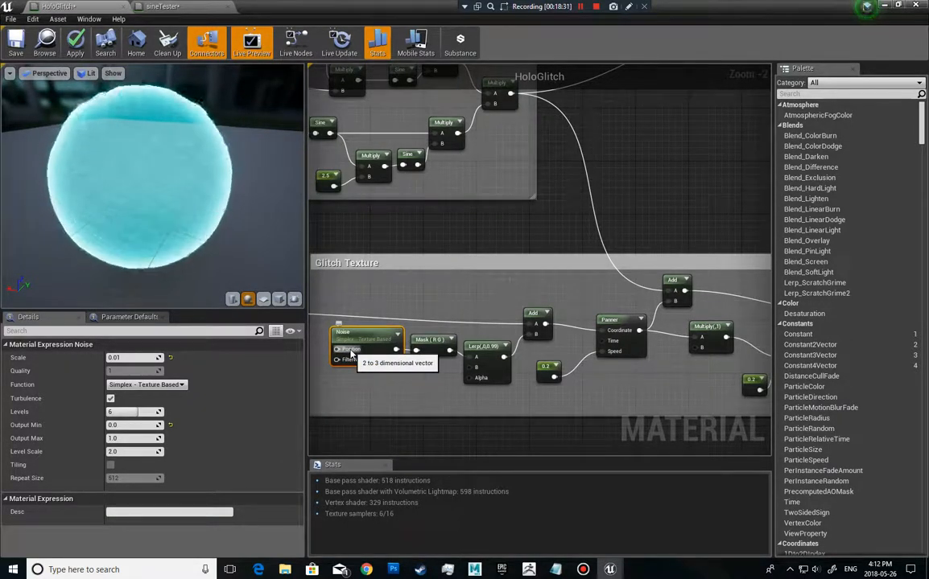
right_click_drag(346, 276, 415, 274)
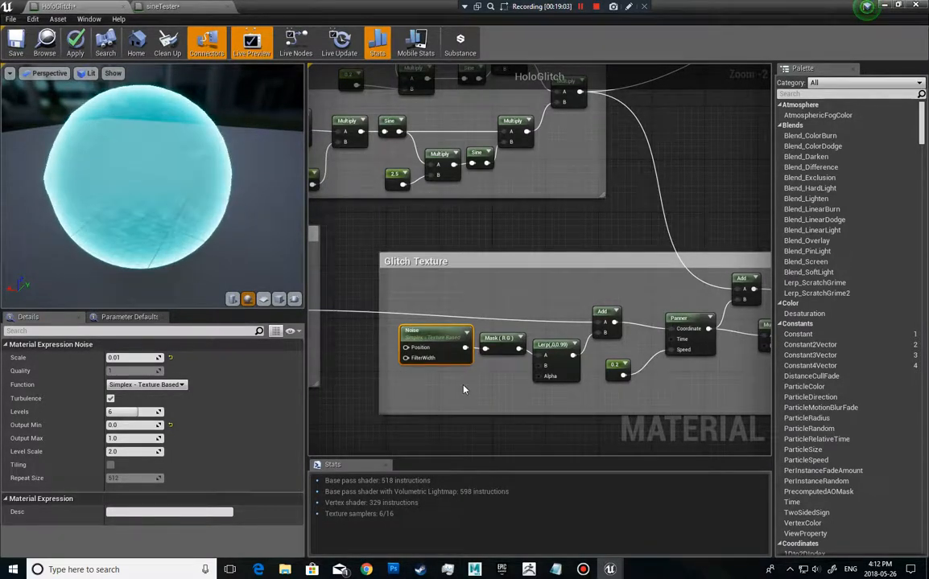
right_click_drag(487, 390, 426, 384)
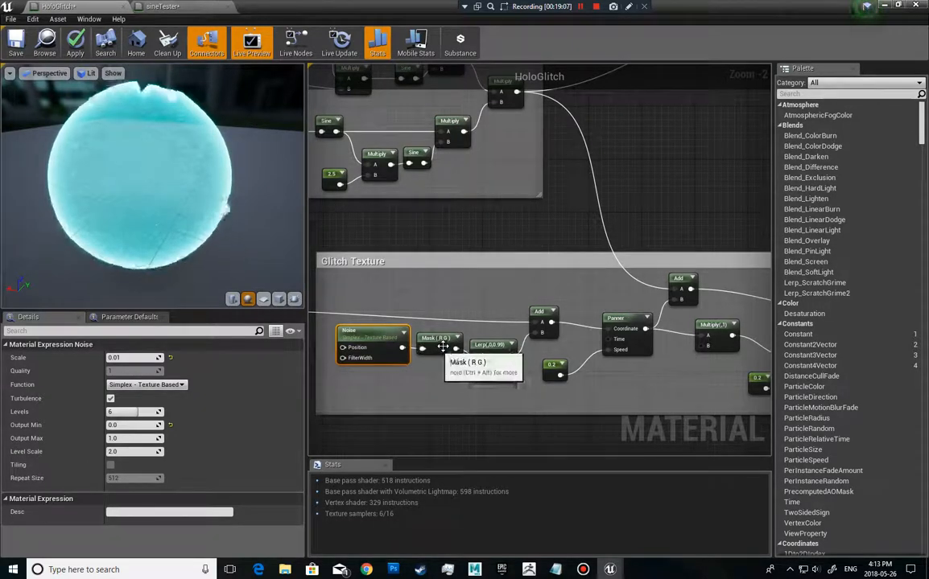
Review how the DistanceScale output and masked noise enter the Glitch Texture group, and inspect the settings of the Lerp after the R G mask
mouse_move(454, 376)
right_mouse_down()
mouse_move(432, 382)
mouse_move(452, 394)
right_mouse_up()
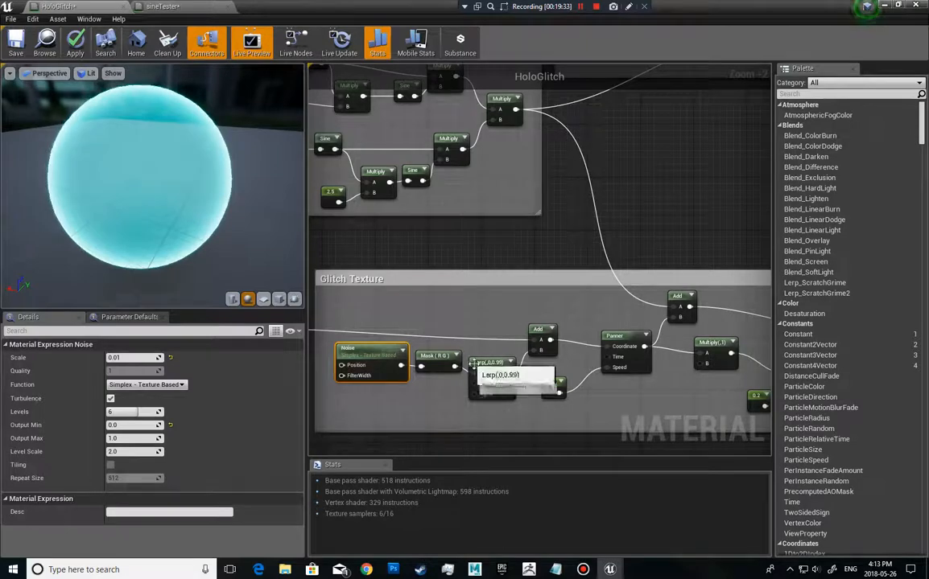
right_click_drag(499, 416, 658, 433)
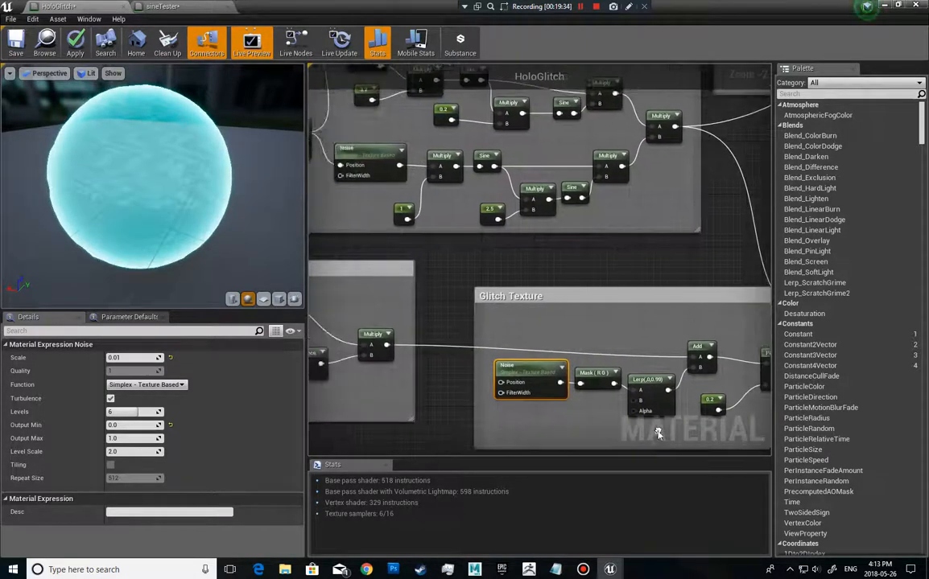
right_click_drag(577, 426, 459, 391)
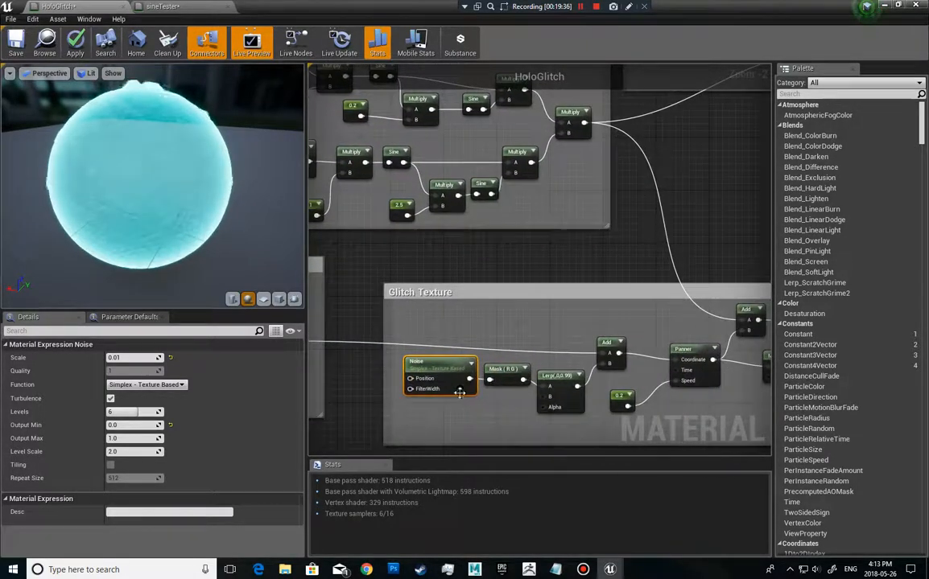
right_click_drag(537, 332, 672, 338)
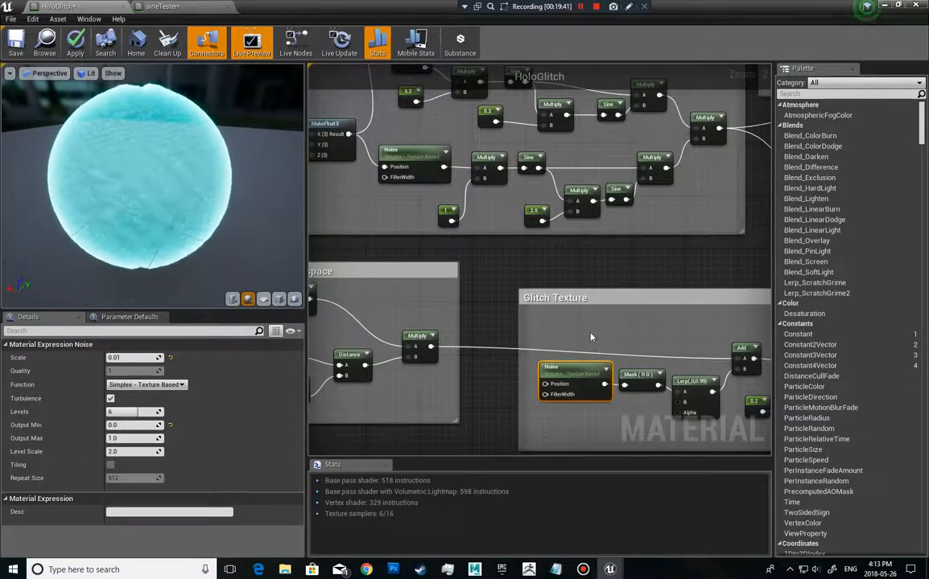
right_click_drag(622, 347, 565, 338)
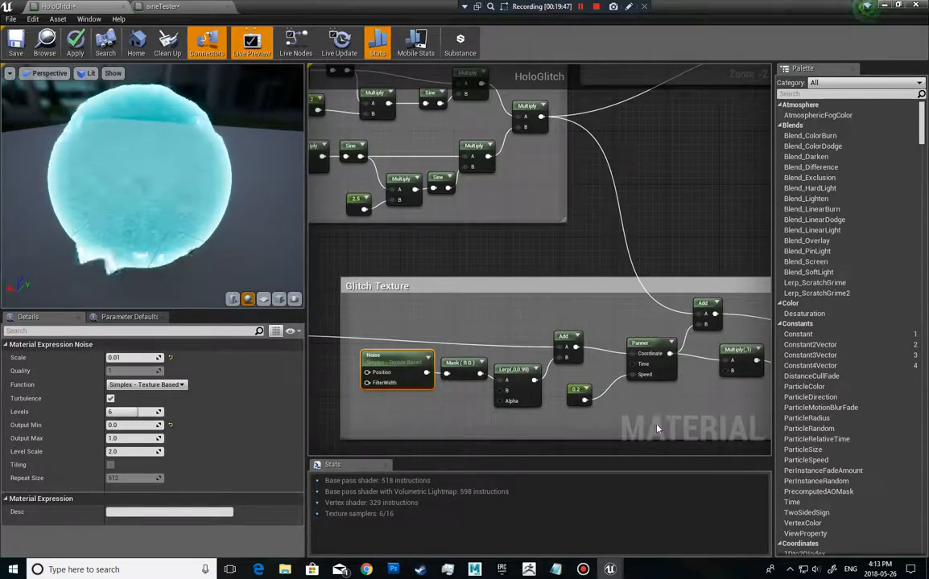
right_click_drag(498, 428, 528, 435)
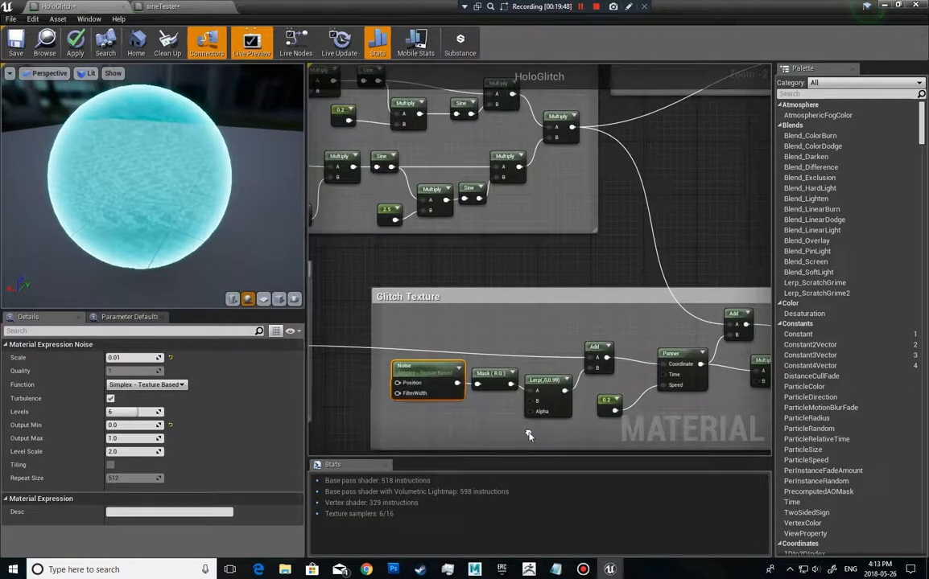
left_click(548, 383)
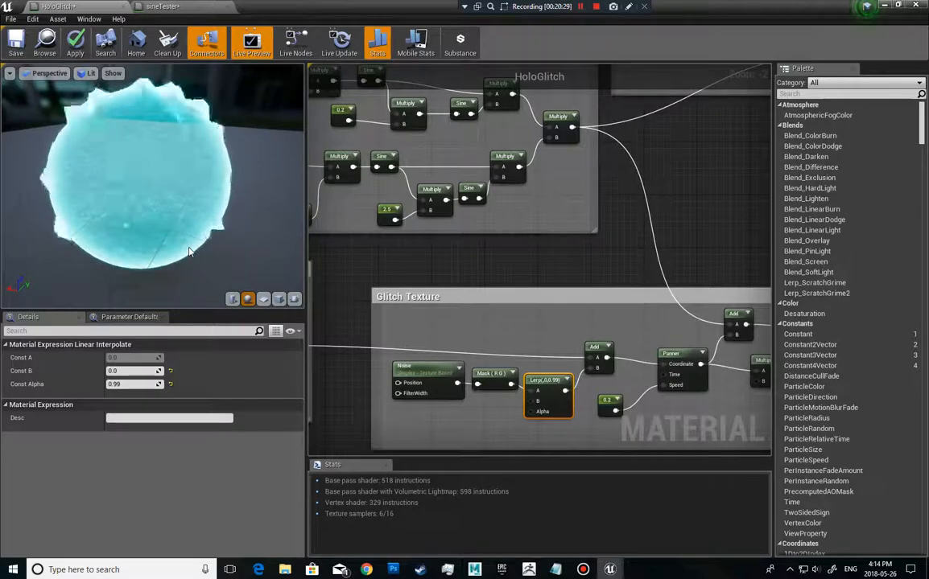
Trace the Panner output and the deformer's final Multiply output into the Add node of the Glitch Texture group
right_click_drag(645, 321, 453, 305)
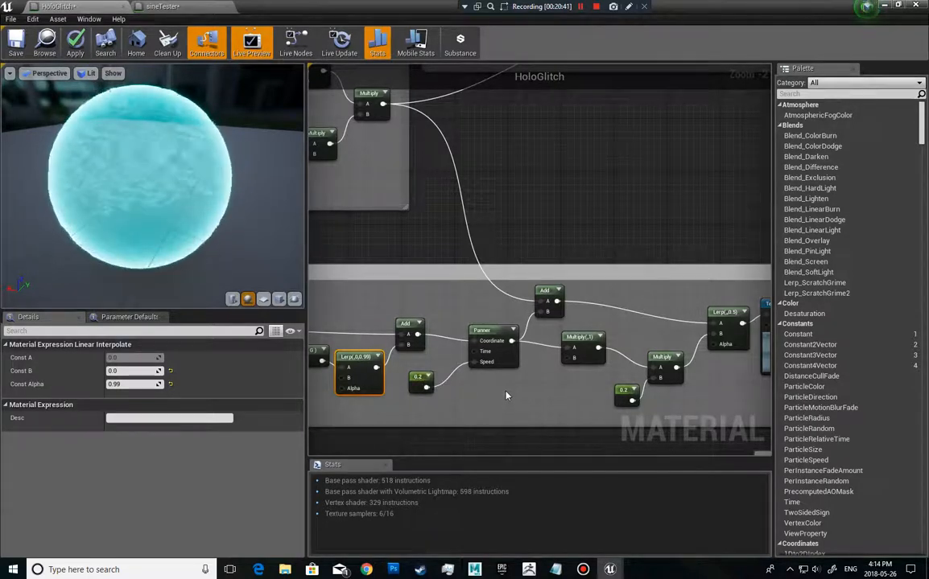
right_click_drag(456, 352, 430, 360)
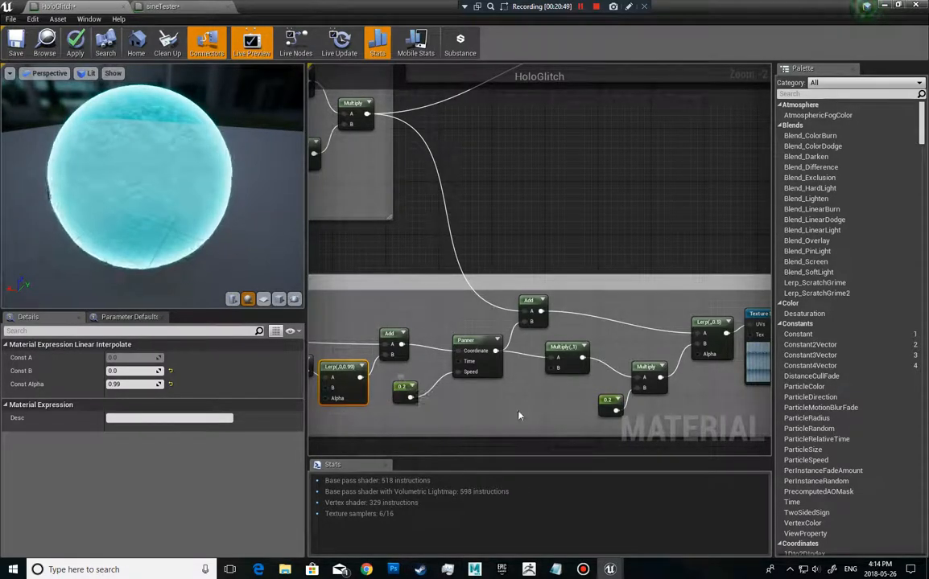
right_click_drag(528, 414, 533, 452)
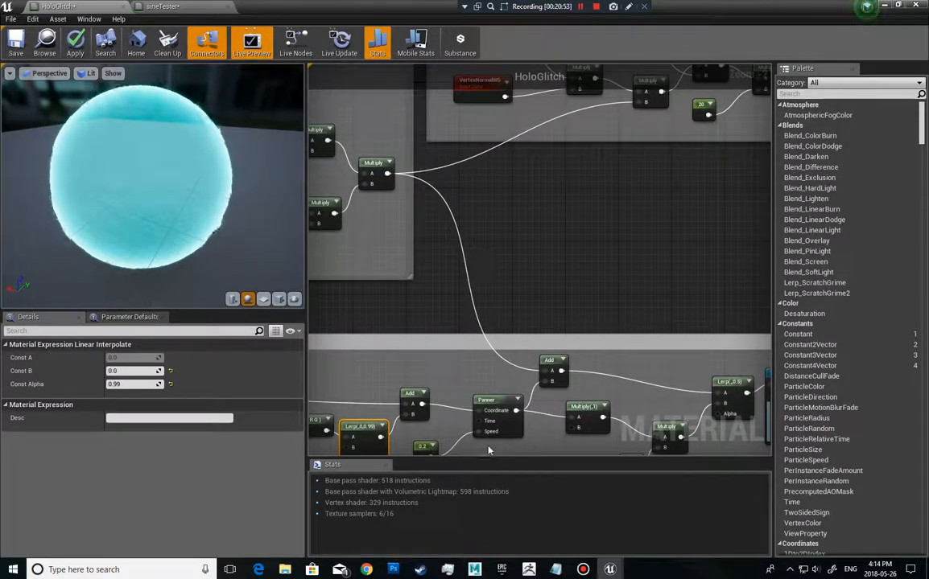
right_click_drag(415, 332, 485, 354)
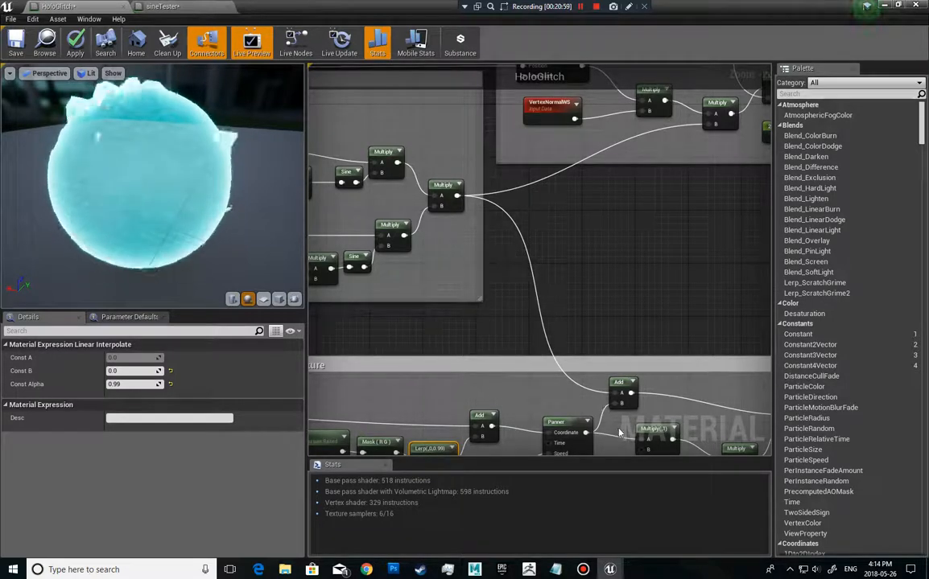
right_click_drag(578, 446, 526, 410)
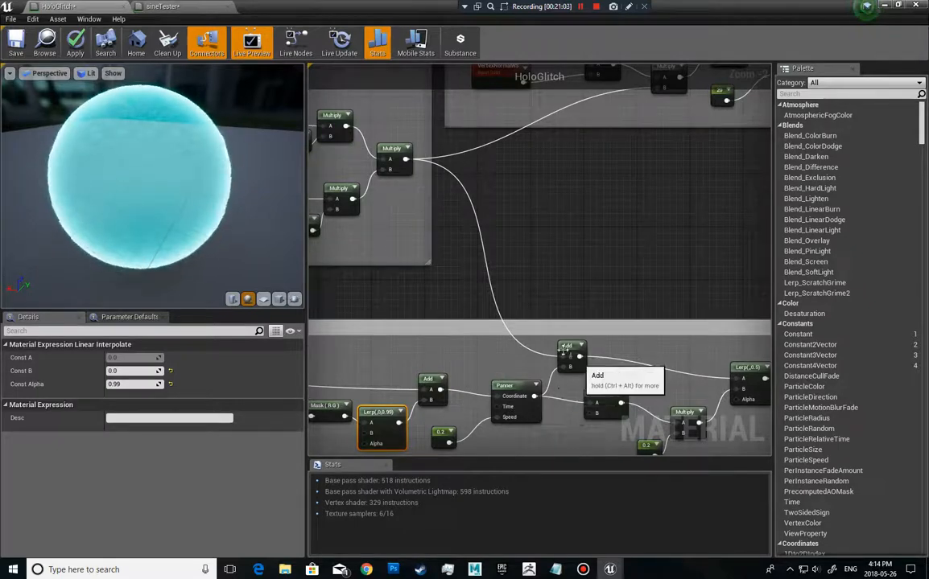
right_click_drag(459, 364, 593, 325)
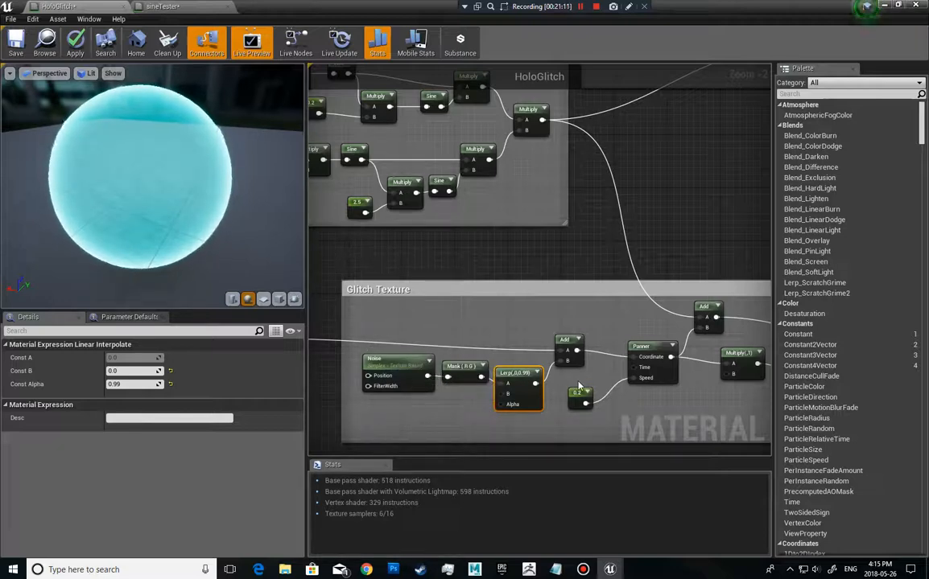
right_click_drag(699, 407, 433, 225)
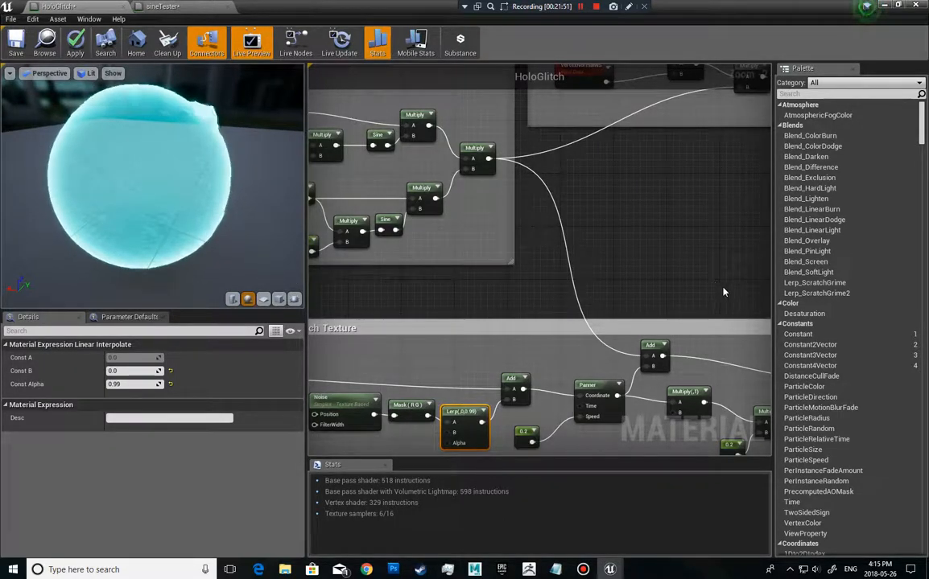
Inspect the settings of the Multiply node after the Panner and its path into the second Multiply with the 0.2 constant
right_click_drag(723, 288, 528, 235)
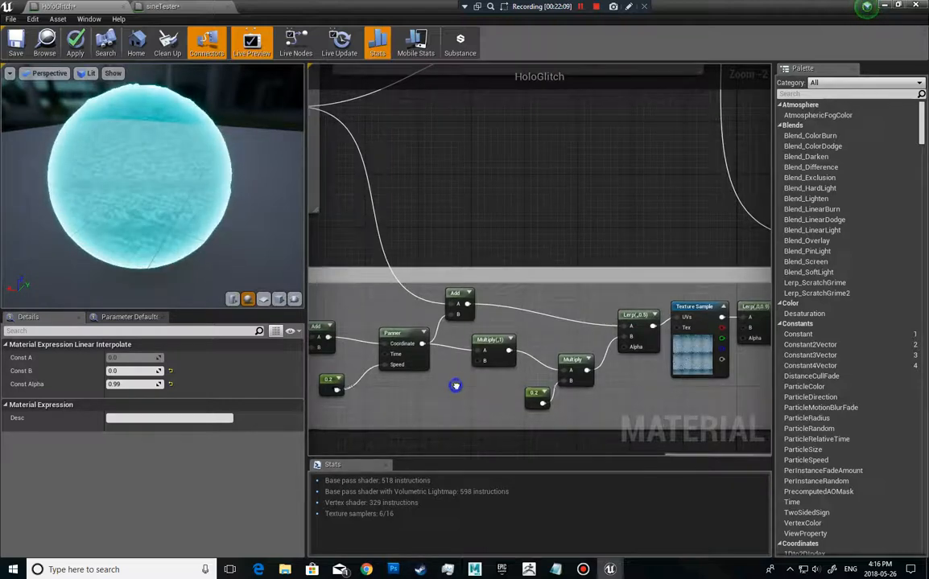
right_click_drag(447, 338, 423, 350)
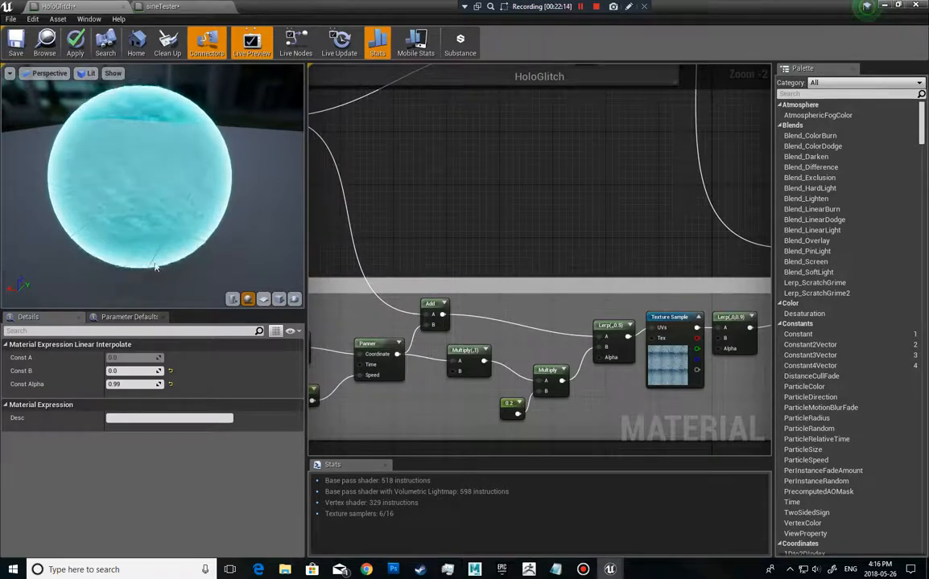
right_click_drag(429, 416, 407, 398)
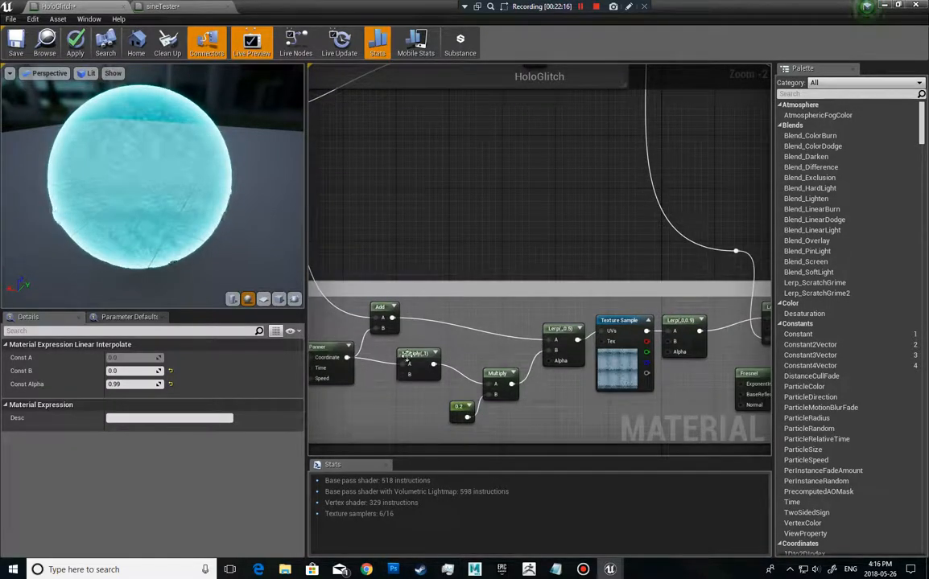
right_click_drag(426, 356, 482, 341)
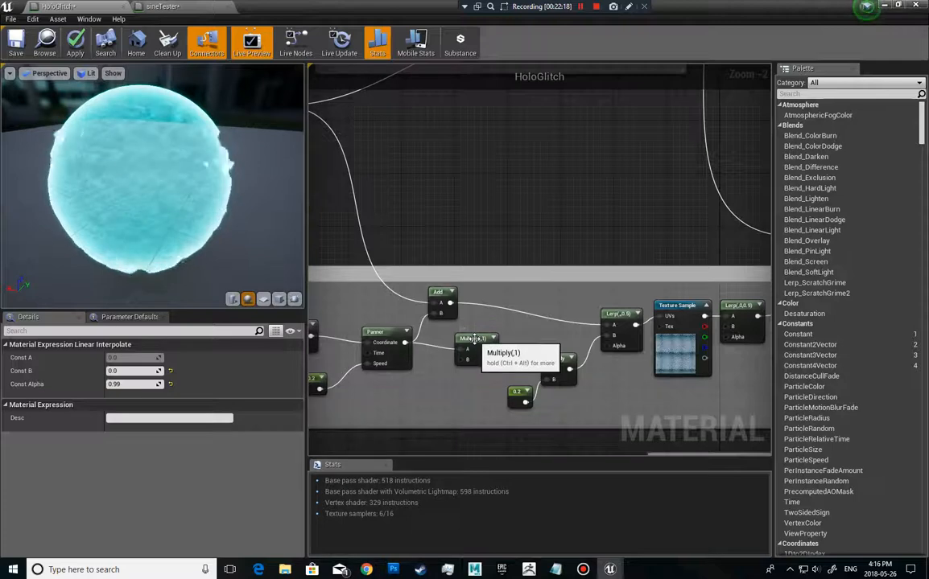
left_click(475, 340)
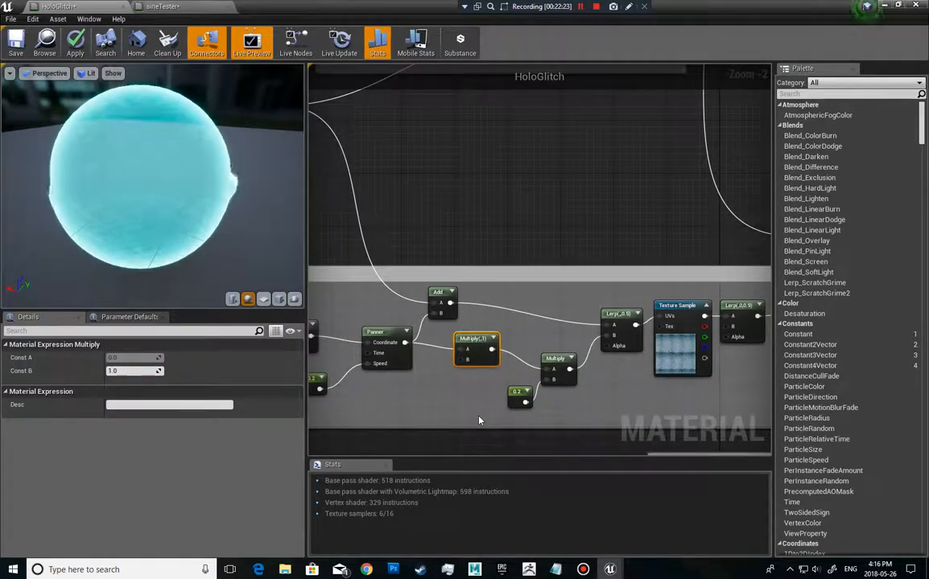
right_click_drag(460, 392, 511, 392)
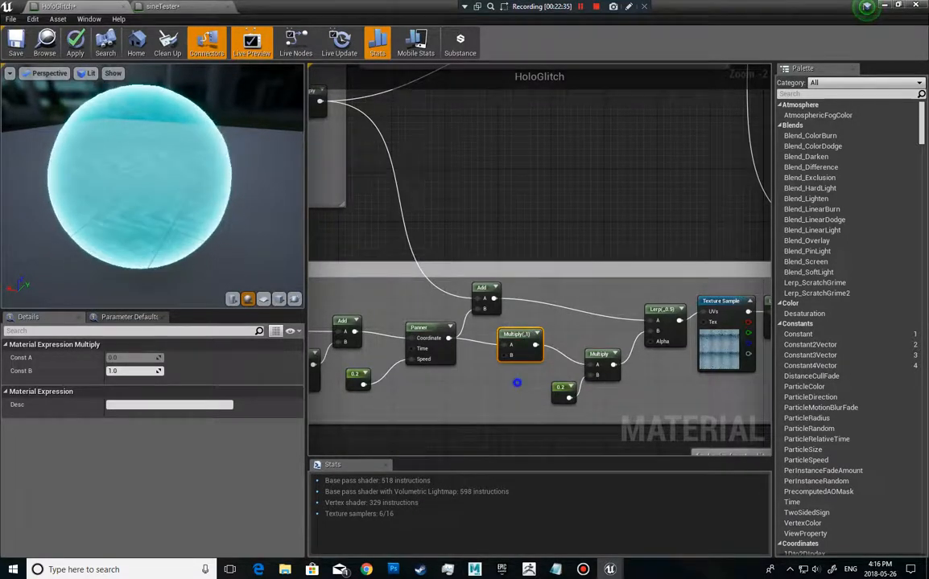
right_click_drag(475, 354, 410, 348)
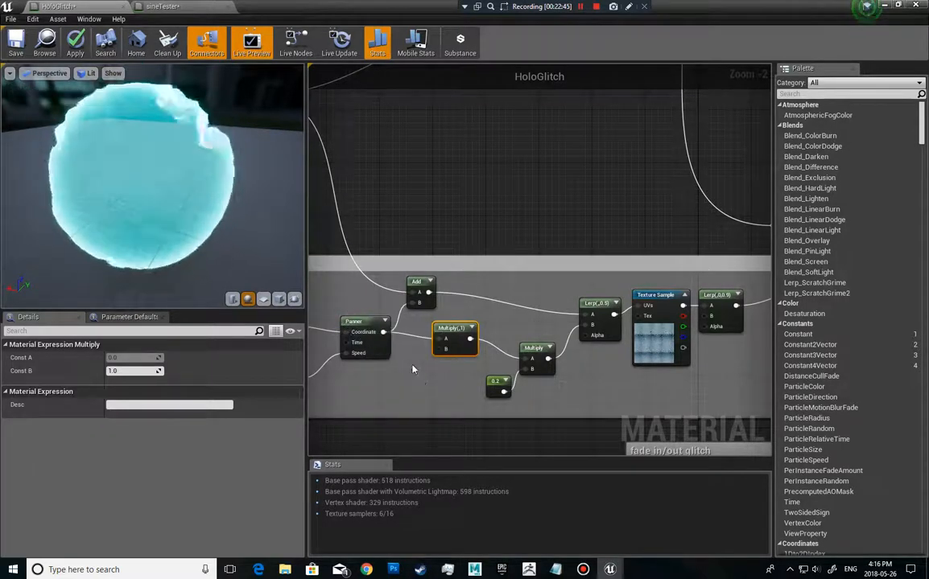
right_click_drag(417, 373, 445, 388)
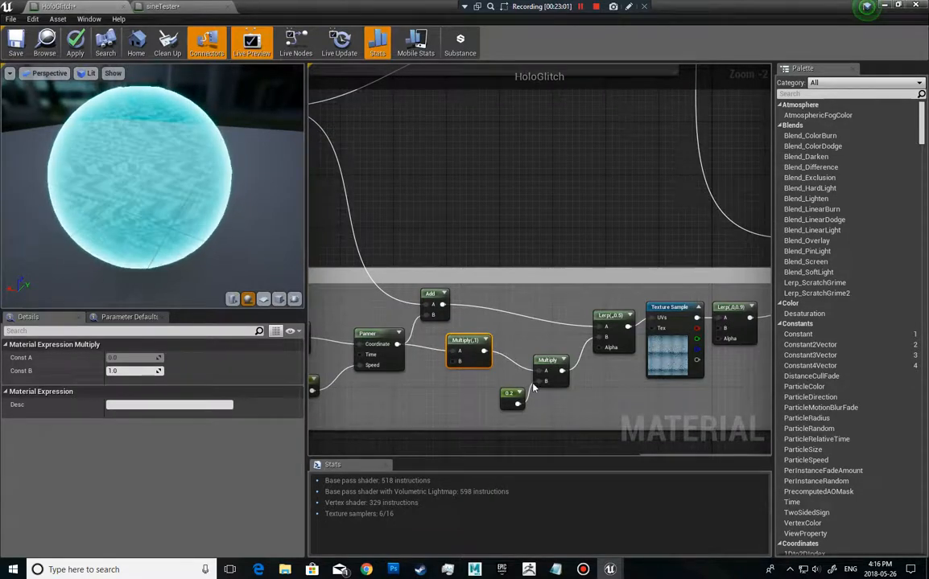
right_click_drag(608, 394, 581, 393)
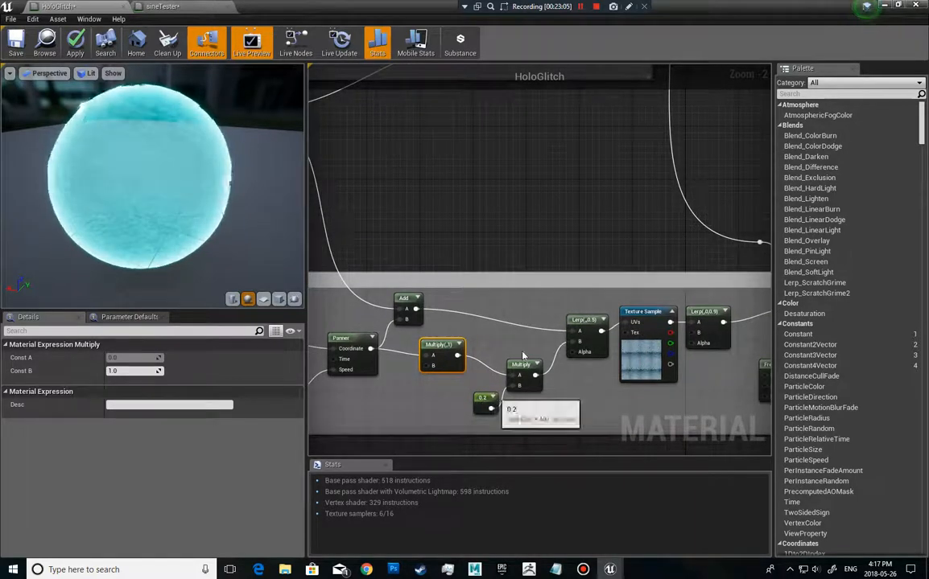
Inspect the settings of the Lerp nodes directly before and after the Texture Sample in the Glitch Texture group
left_click(589, 319)
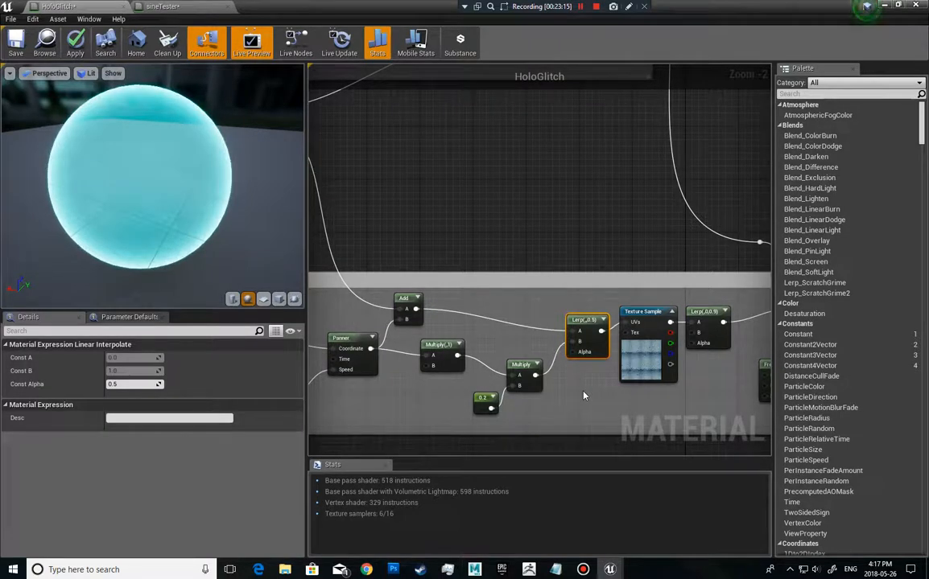
right_click_drag(585, 396, 508, 409)
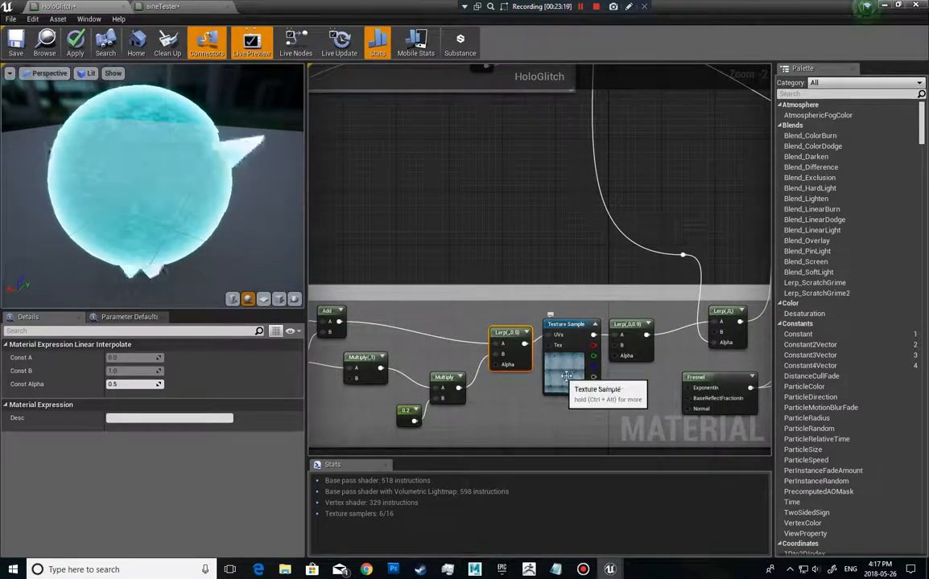
right_click_drag(648, 404, 561, 397)
left_click(542, 325)
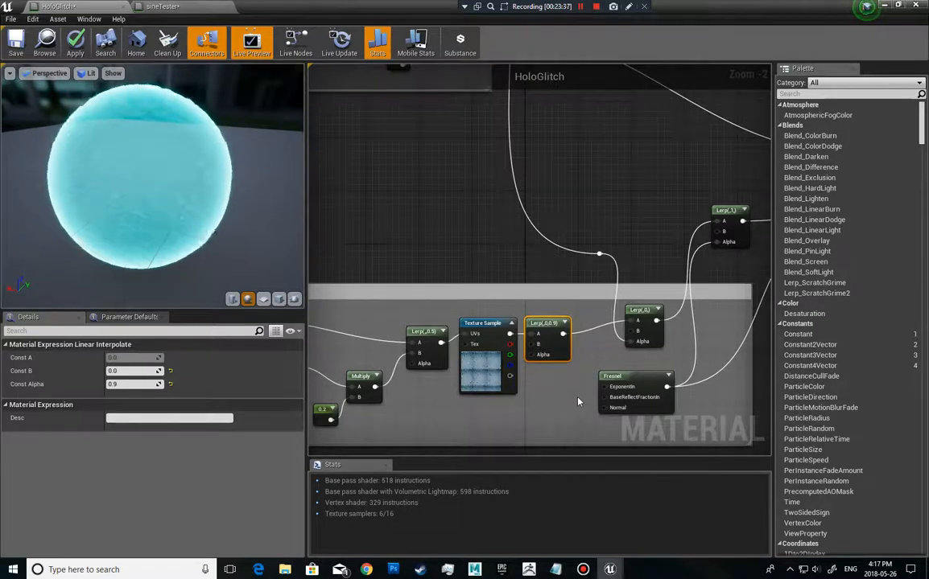
right_click_drag(566, 387, 540, 392)
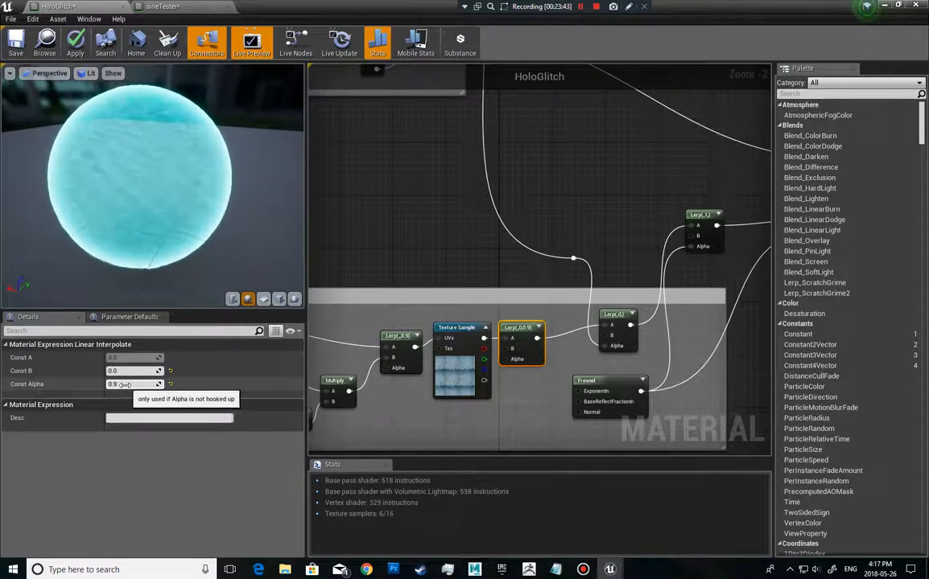
Trace the texture output into the last Lerp of the Glitch Texture group and inspect that node's constants and Alpha input
right_click_drag(538, 412, 484, 427)
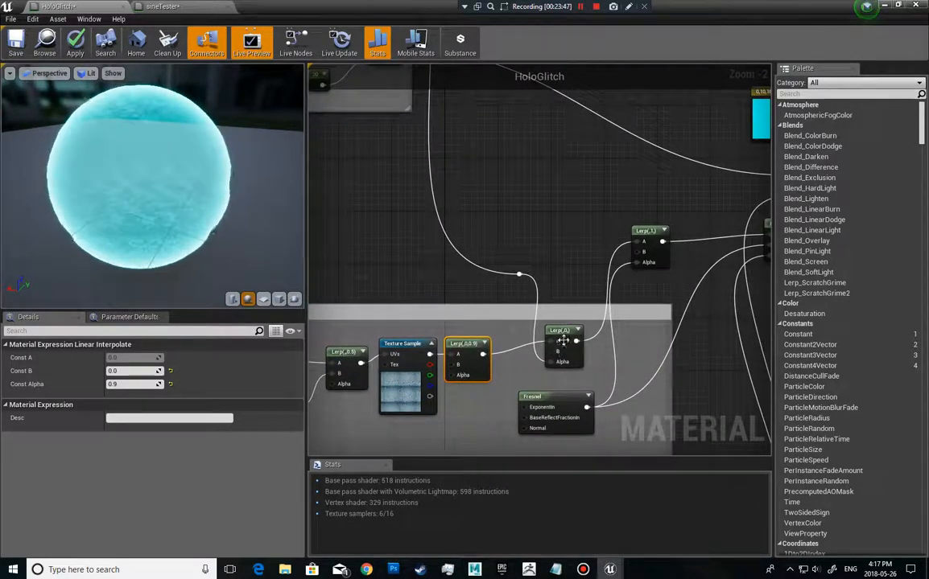
right_click_drag(513, 195, 503, 232)
right_click_drag(544, 298, 546, 216)
left_click(527, 268)
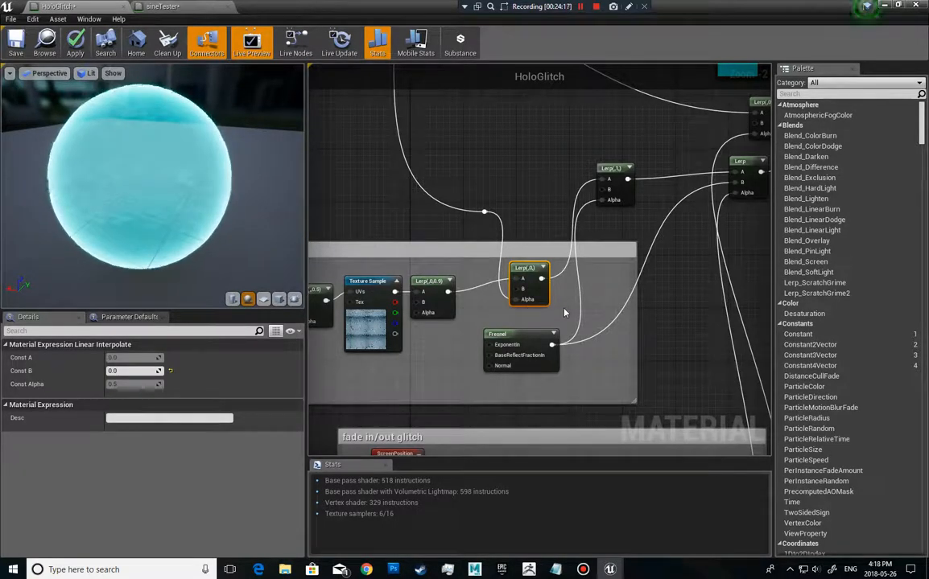
right_click_drag(560, 311, 480, 328)
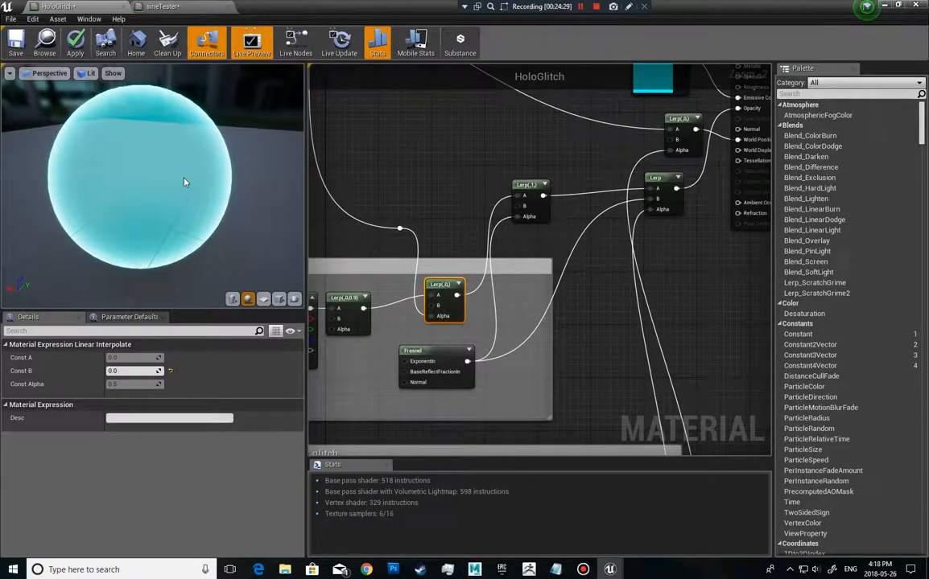
Inspect the settings of the Fresnel node and the Lerp it drives, following their connections towards the material's Opacity
left_click(425, 362)
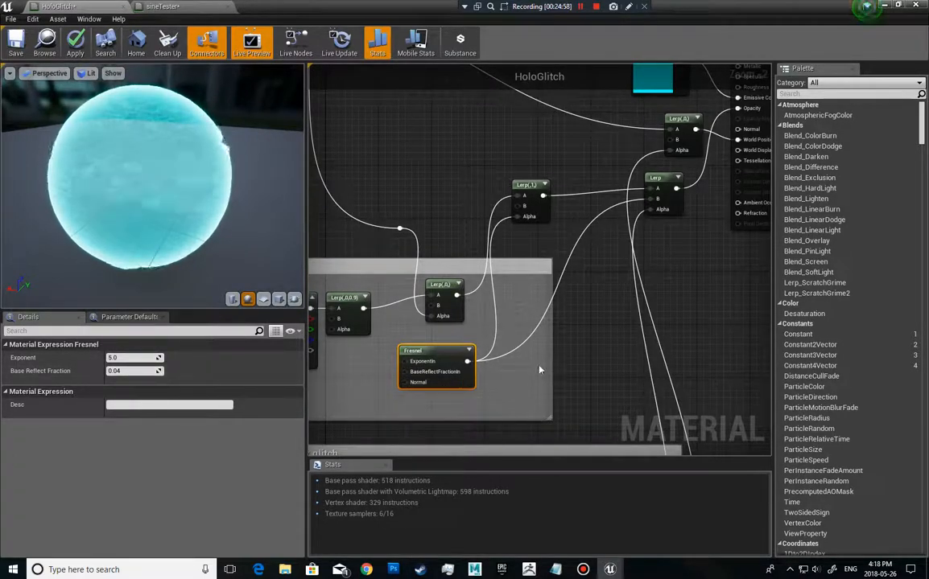
right_click_drag(541, 357, 526, 398)
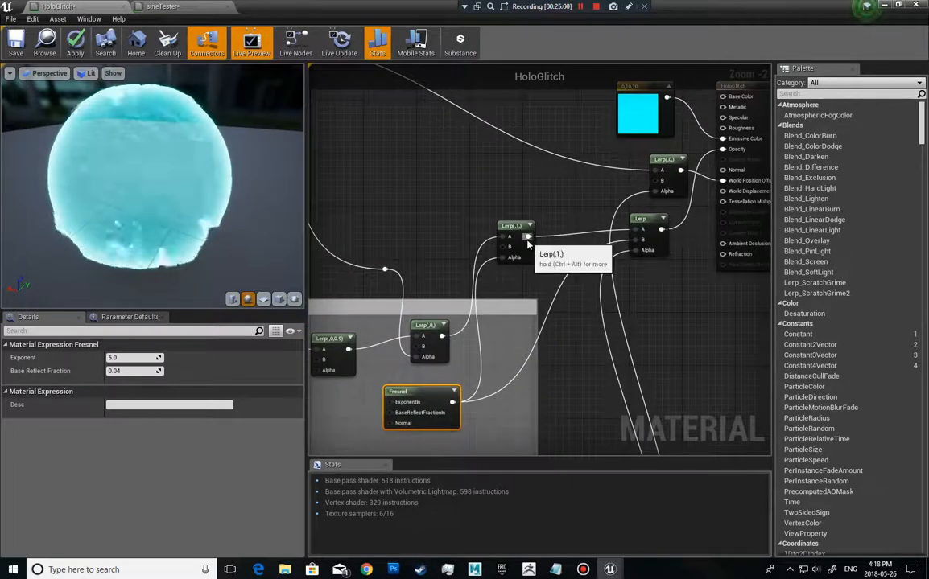
right_click_drag(527, 241, 531, 279)
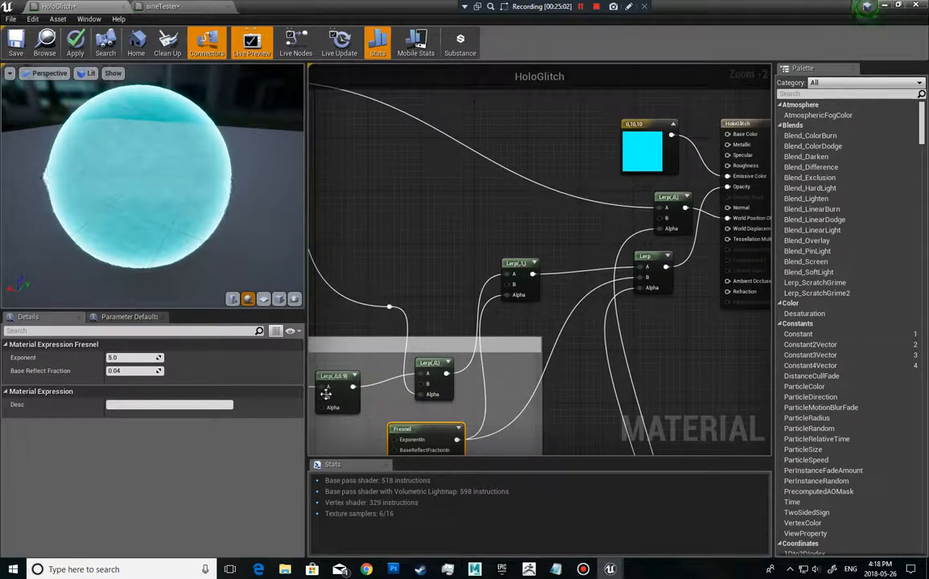
left_click(521, 262)
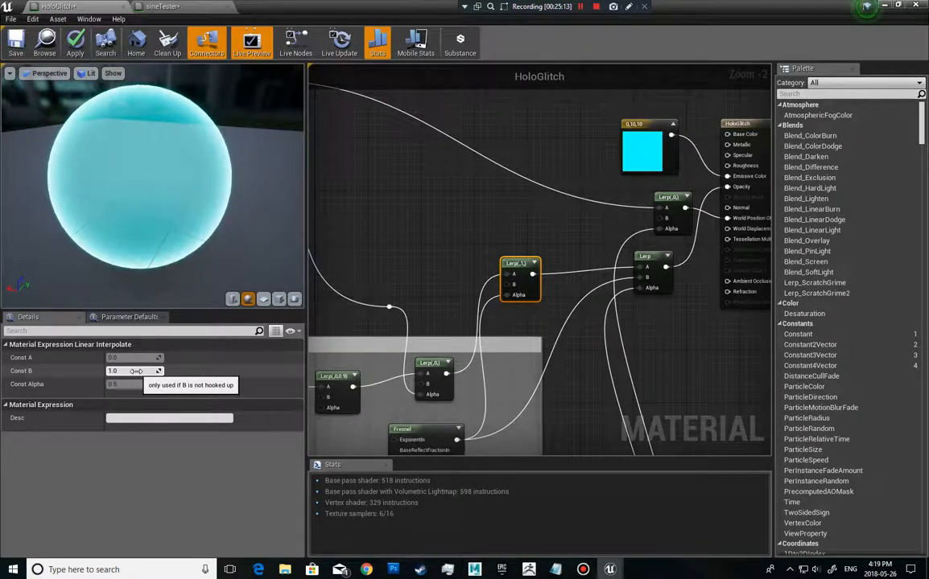
right_click_drag(573, 360, 518, 339)
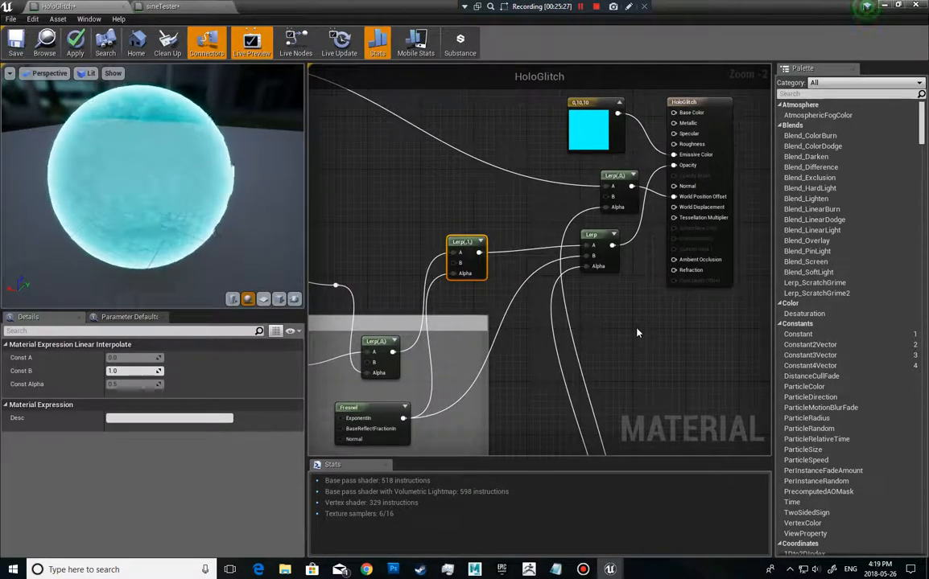
Inspect the Lerp feeding Opacity, trace its Alpha to the fade in/out glitch group, and move the ScreenPosition node slightly down and away from the Multiply
left_click(591, 242)
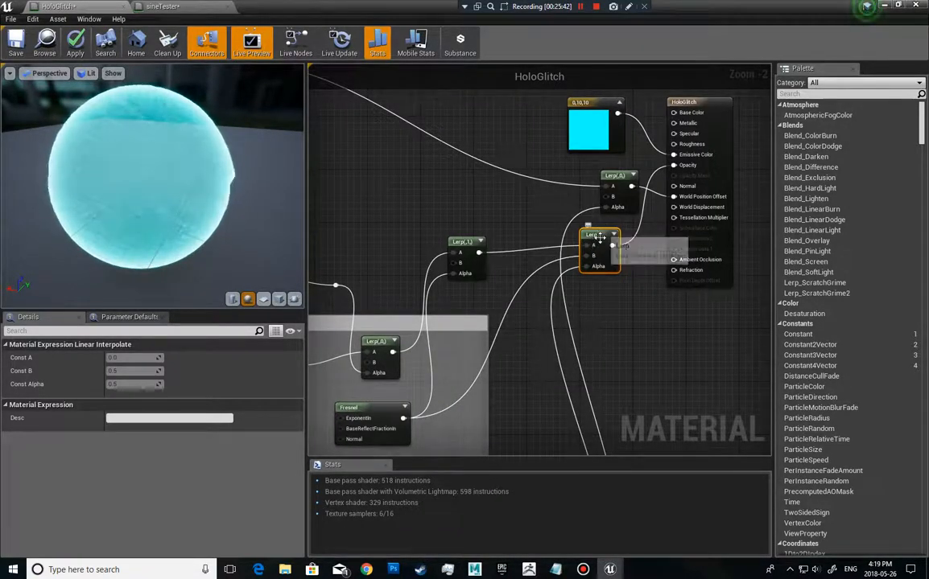
right_click_drag(650, 409, 639, 181)
right_click_drag(460, 300, 568, 263)
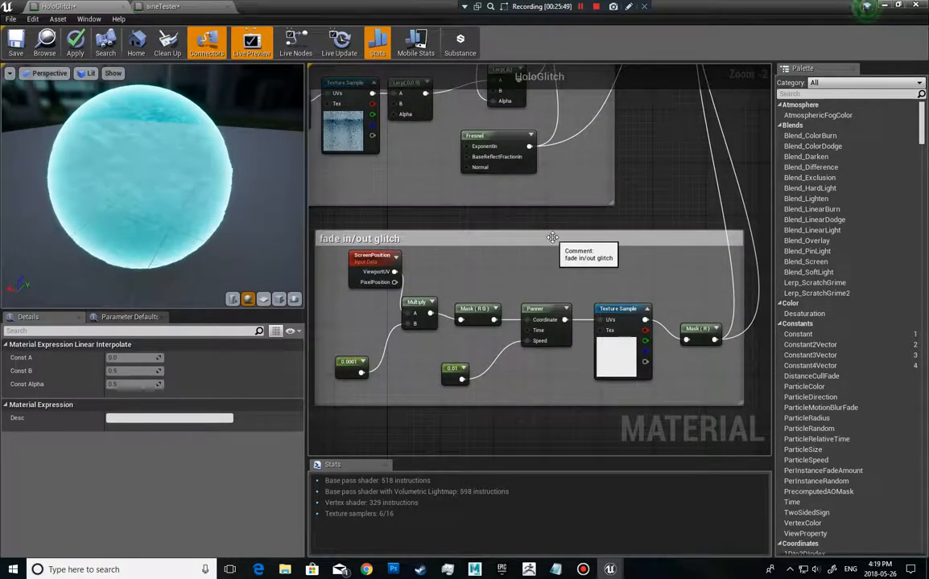
left_click_drag(371, 256, 348, 280)
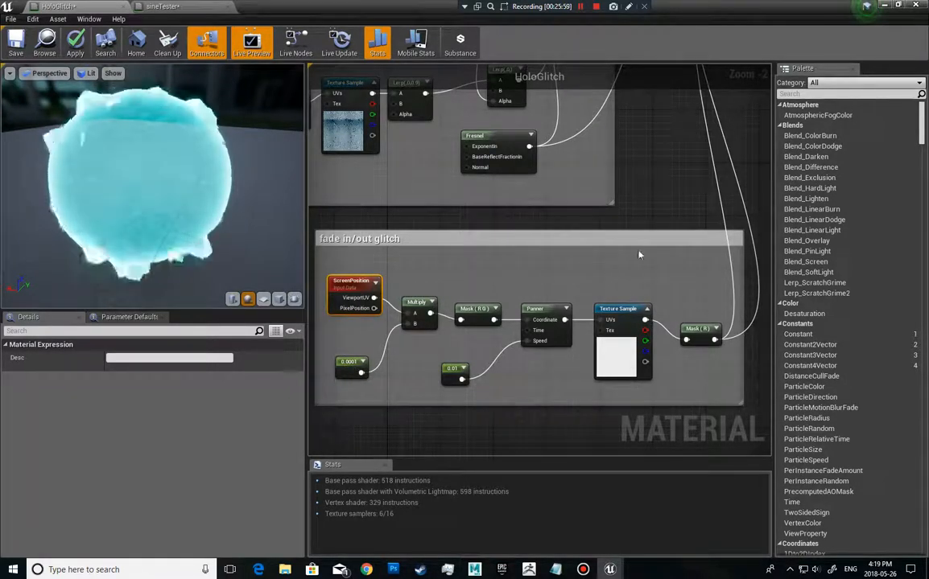
Review the graph from the final Lerps back through the Glitch Texture, Distance and Noise groups, and return to the material's output node
right_click_drag(663, 179, 588, 454)
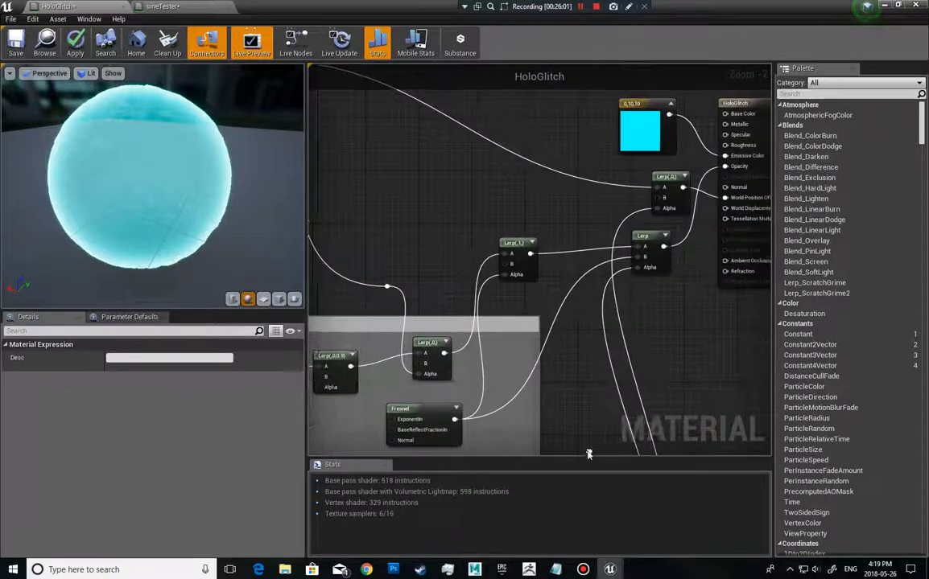
right_click_drag(645, 341, 661, 381)
right_click_drag(462, 353, 617, 301)
right_click_drag(379, 260, 711, 235)
right_click_drag(394, 295, 542, 232)
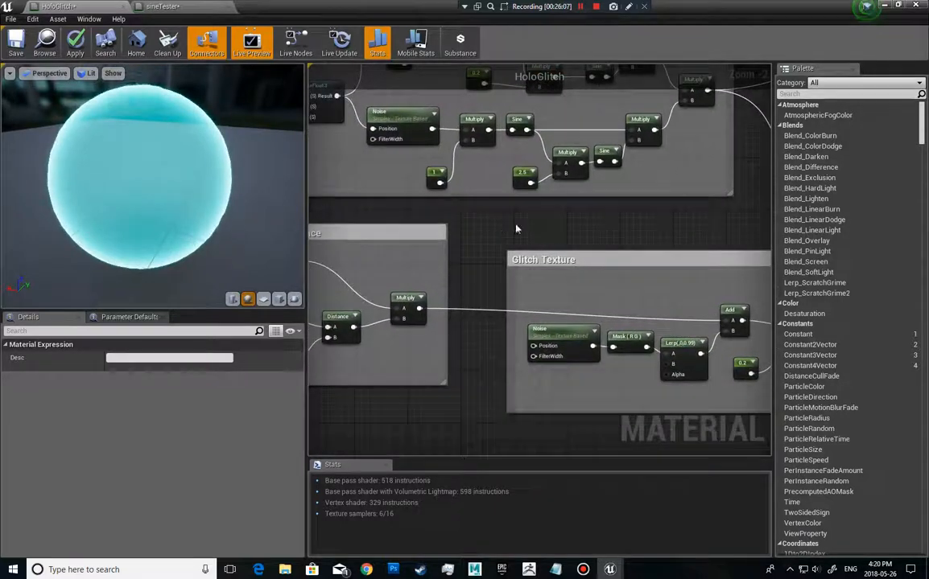
right_click_drag(400, 216, 499, 141)
right_click_drag(651, 385, 407, 350)
right_click_drag(734, 359, 466, 280)
right_click_drag(642, 321, 379, 290)
right_click_drag(665, 292, 463, 293)
right_click_drag(611, 226, 603, 453)
right_click_drag(658, 270, 643, 456)
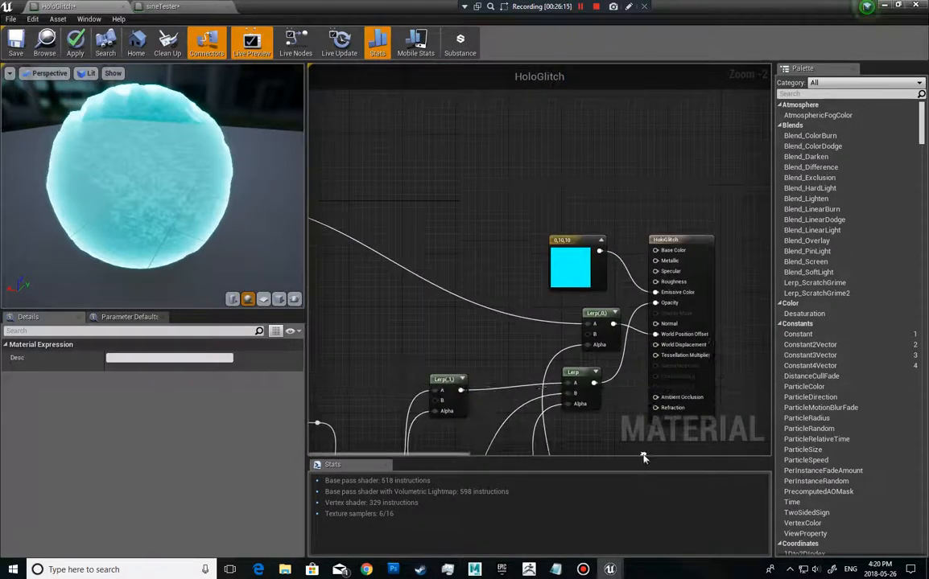
Set the G value of the Constant3Vector driving Emissive Color to 100
left_click(586, 256)
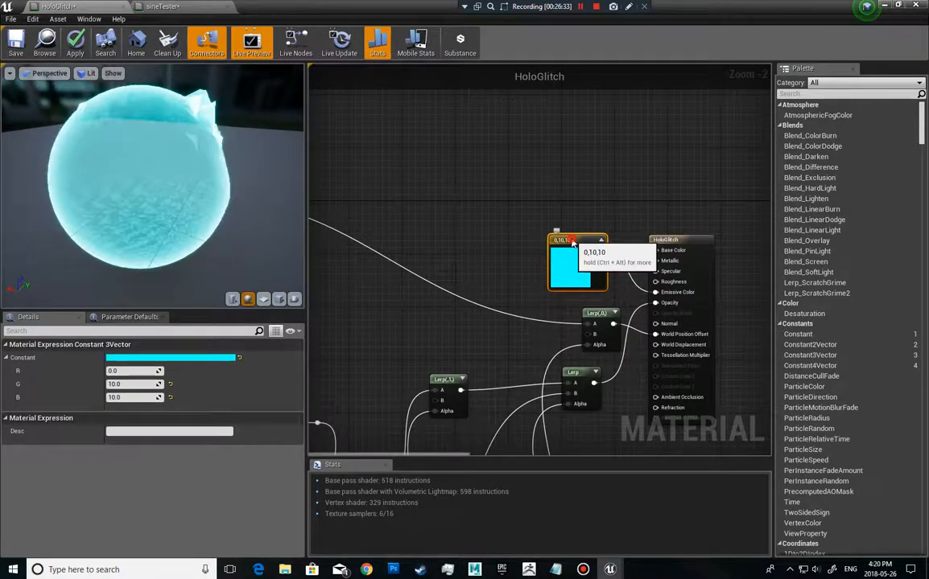
left_click(134, 385)
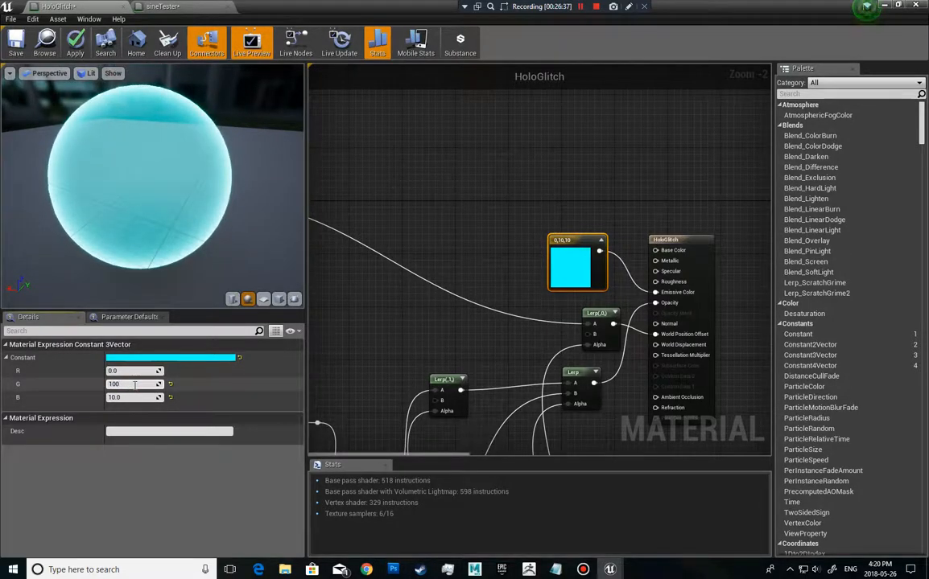
type("100")
key("Return")
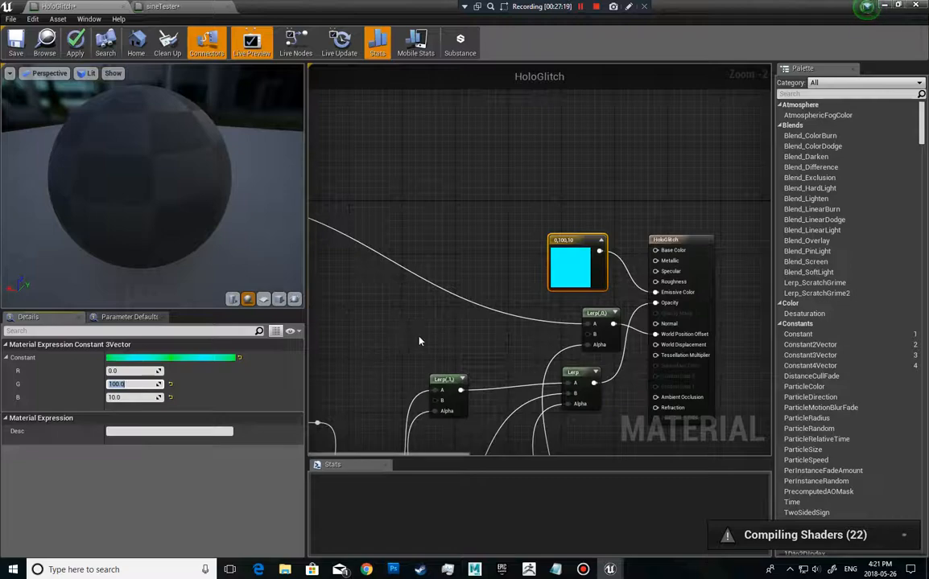
Check the hologram meshes in the level viewport behind the material editor, and restore the editor to full screen
right_click_drag(461, 357, 458, 263)
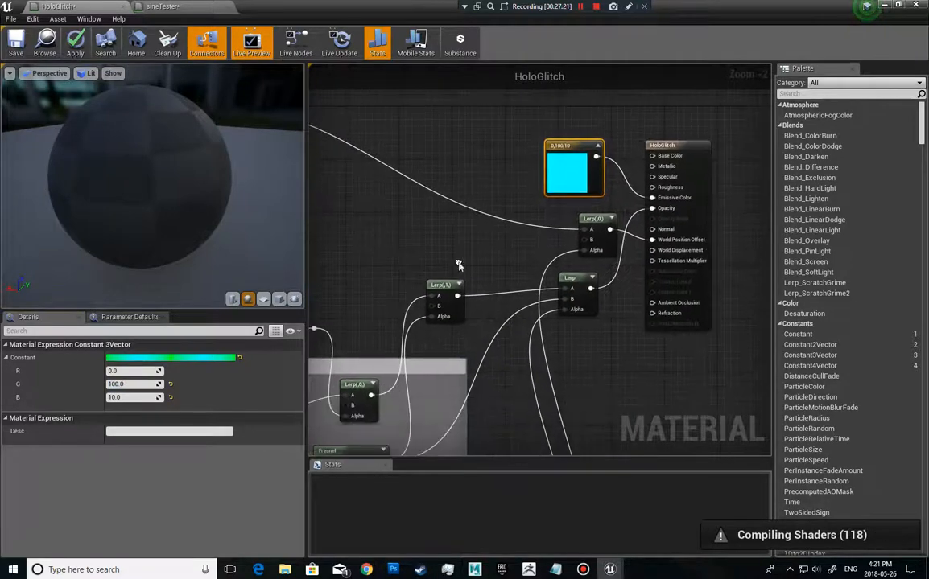
left_click_drag(360, 8, 924, 83)
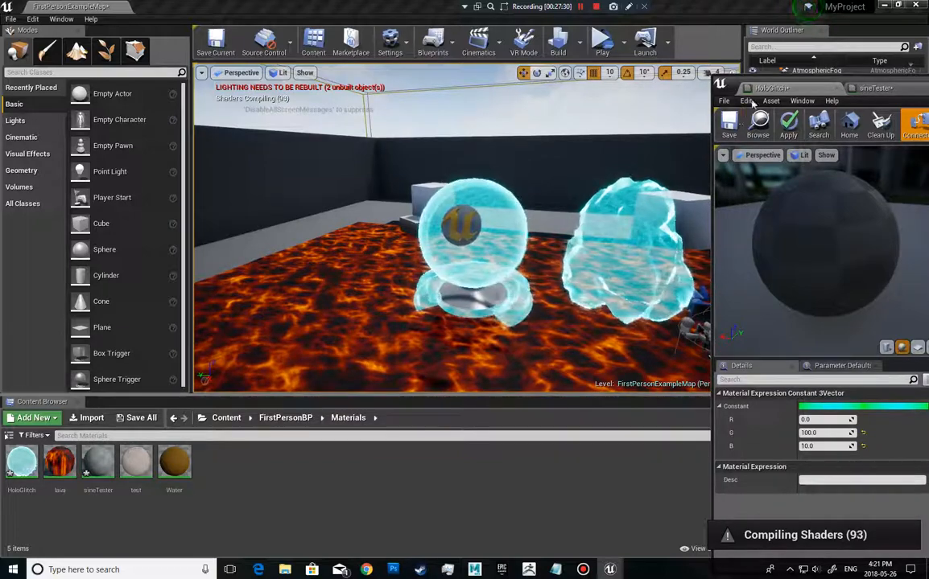
left_click_drag(905, 85, 210, 64)
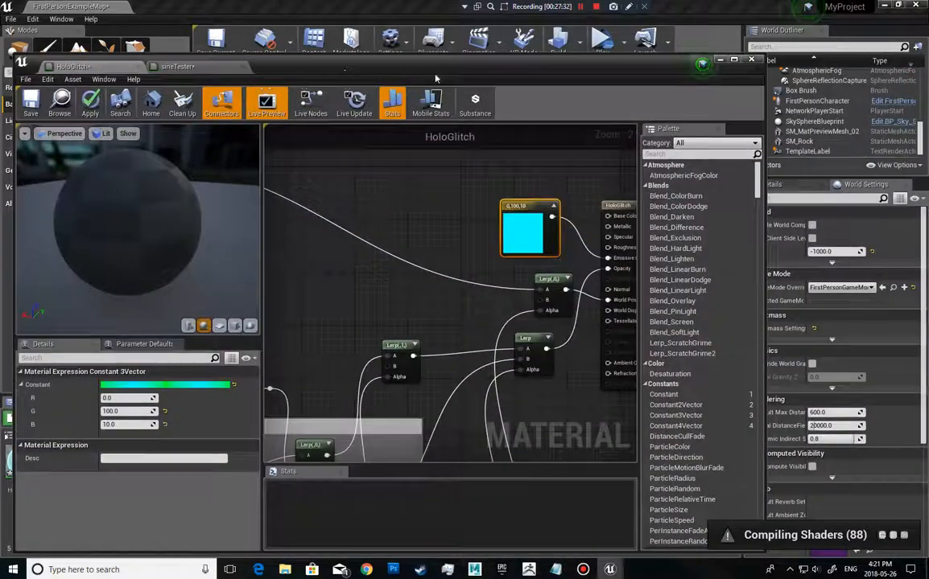
left_click_drag(446, 67, 460, 2)
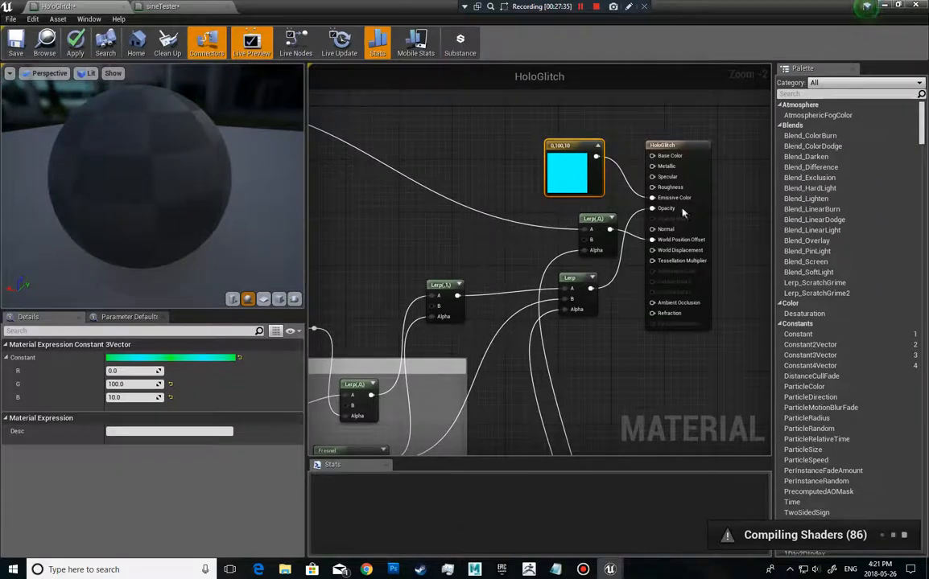
Inspect the HoloGlitch output node's Blend Mode and its Translucency settings, including the Lighting Mode
left_click(653, 138)
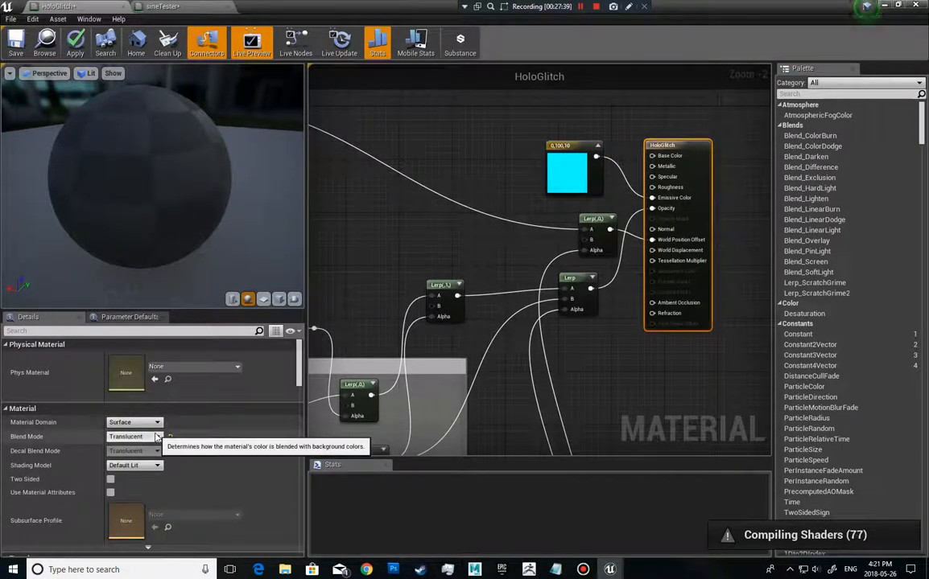
scroll(227, 456, "down", 3)
scroll(228, 455, "down", 2)
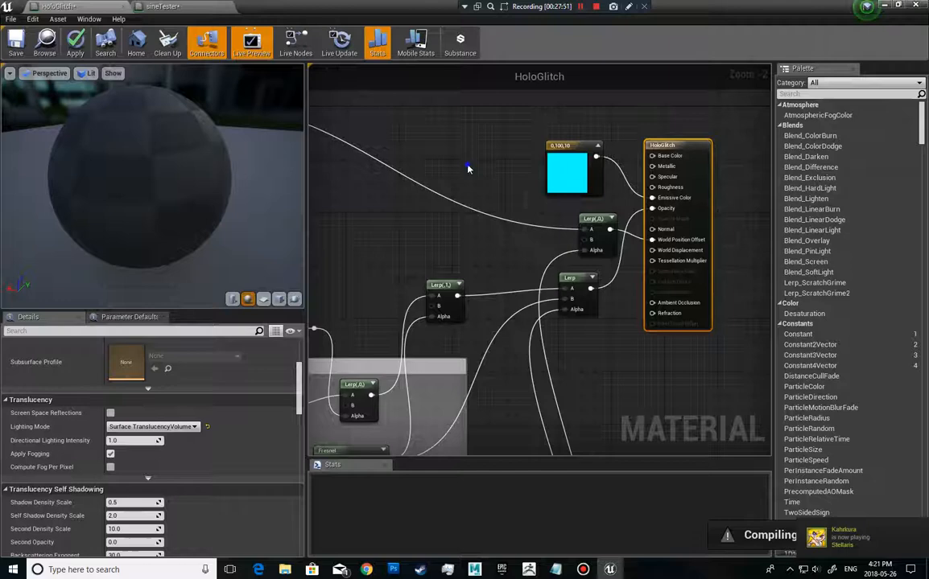
right_click_drag(467, 168, 517, 136)
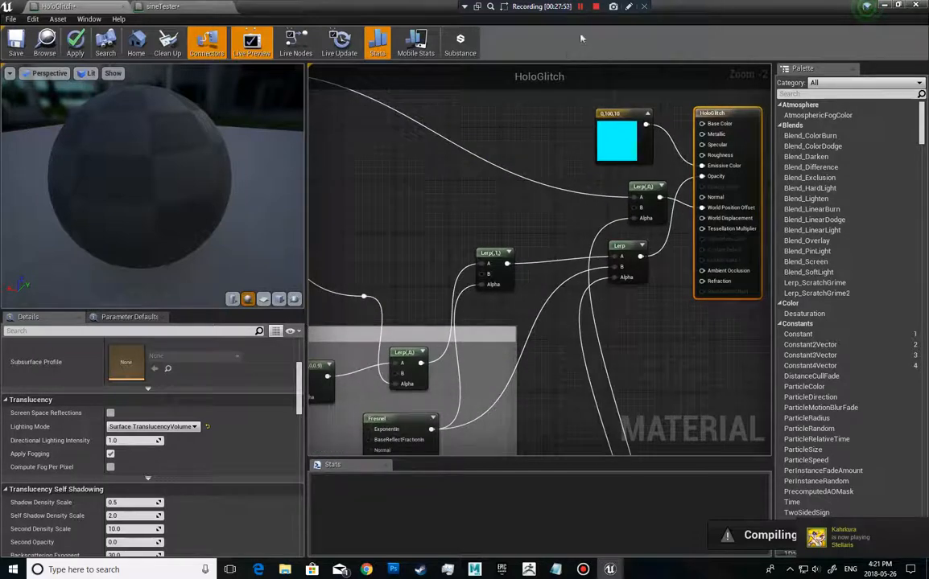